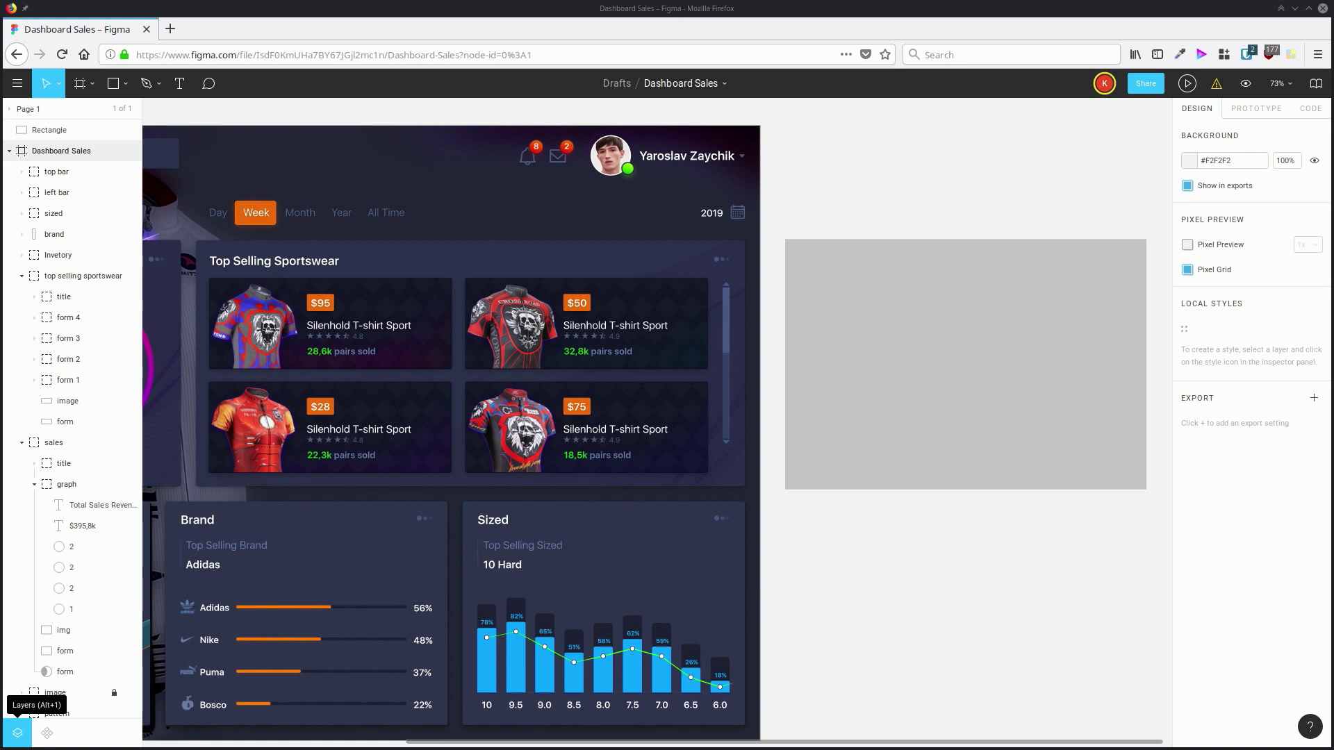
Copy all properties of the sportswear card's 'form' layer with Edit > Copy Properties.
left_click(65, 421)
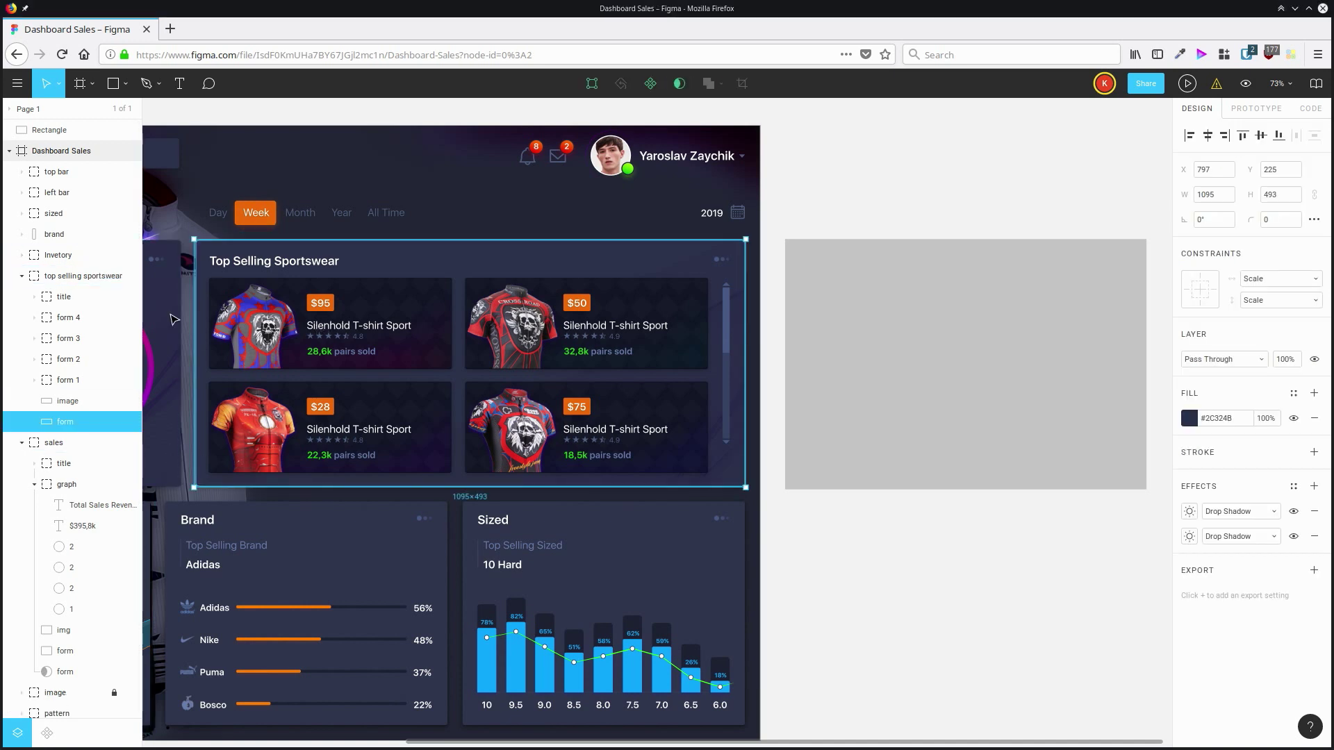
left_click(15, 85)
mouse_move(104, 191)
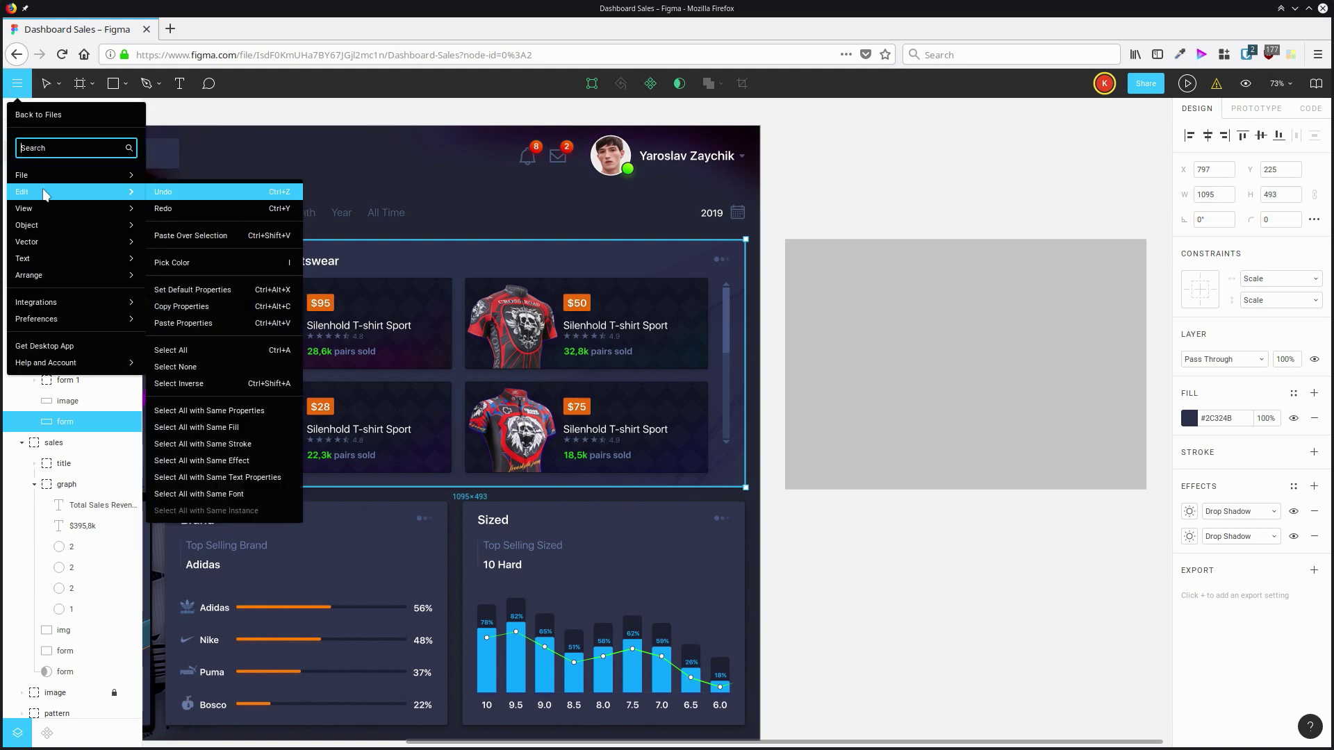
left_click(247, 311)
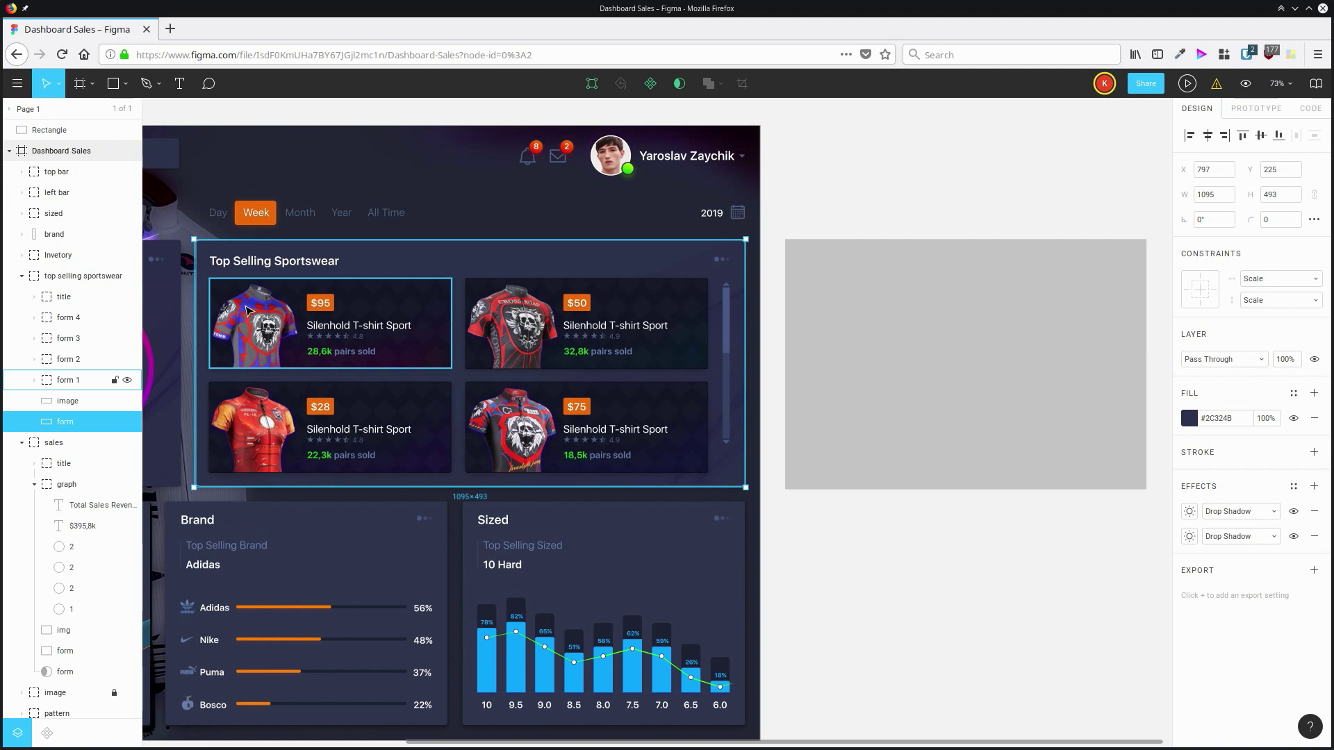
Paste them onto the grey rectangle, giving it the #2C324B fill and two drop shadows.
left_click(854, 252)
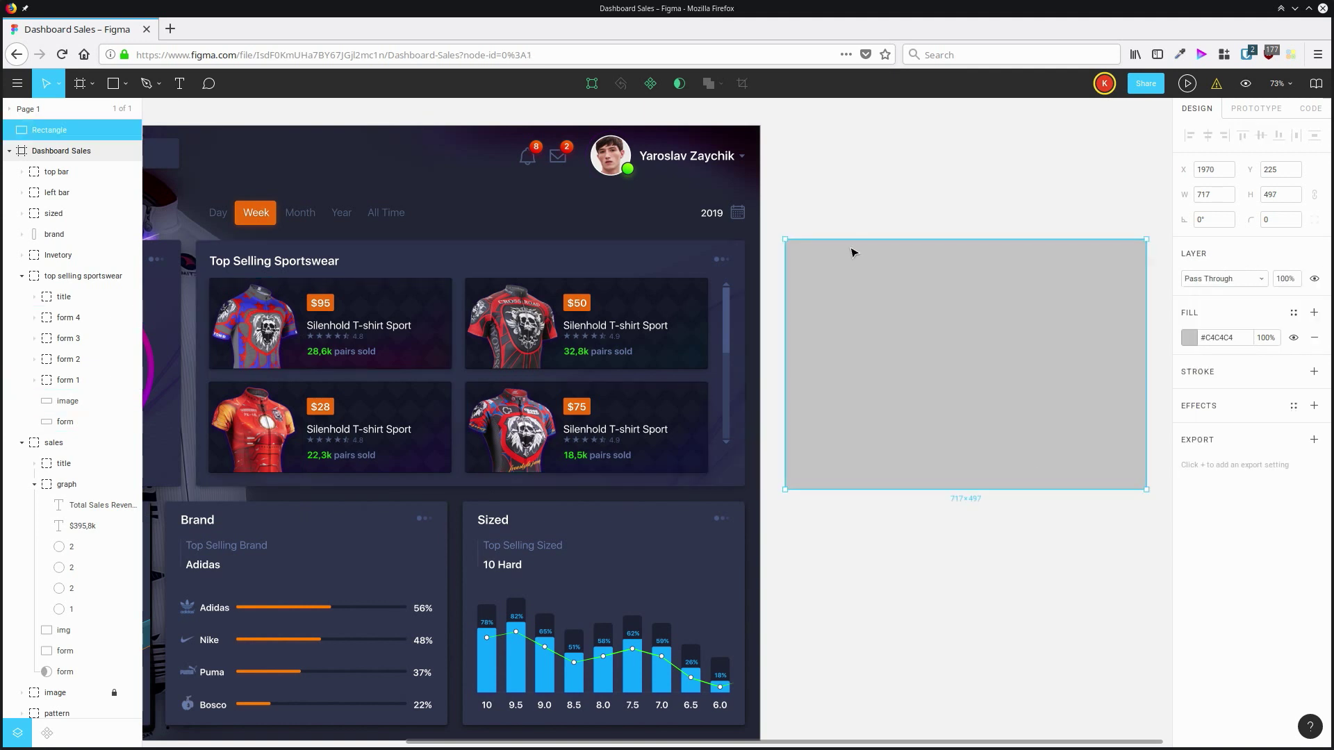
left_click(17, 83)
mouse_move(58, 200)
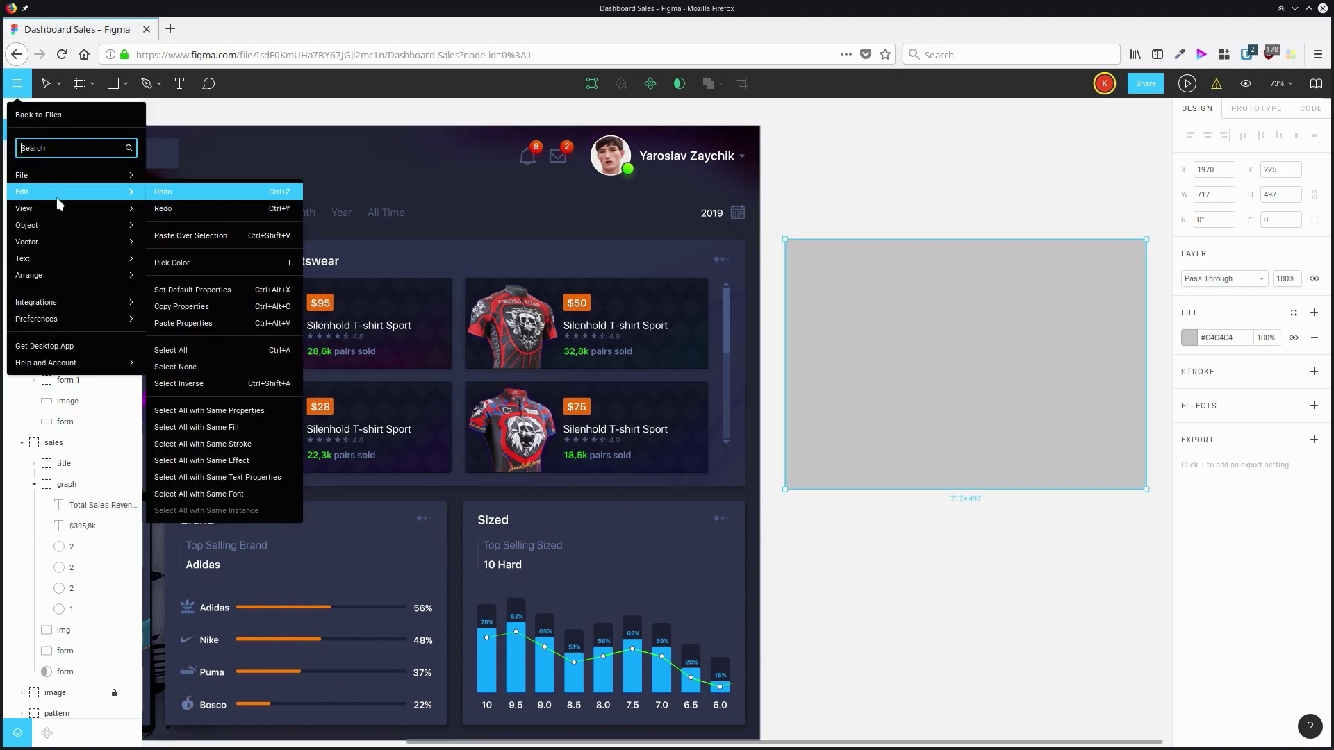
left_click(236, 325)
left_click(64, 422)
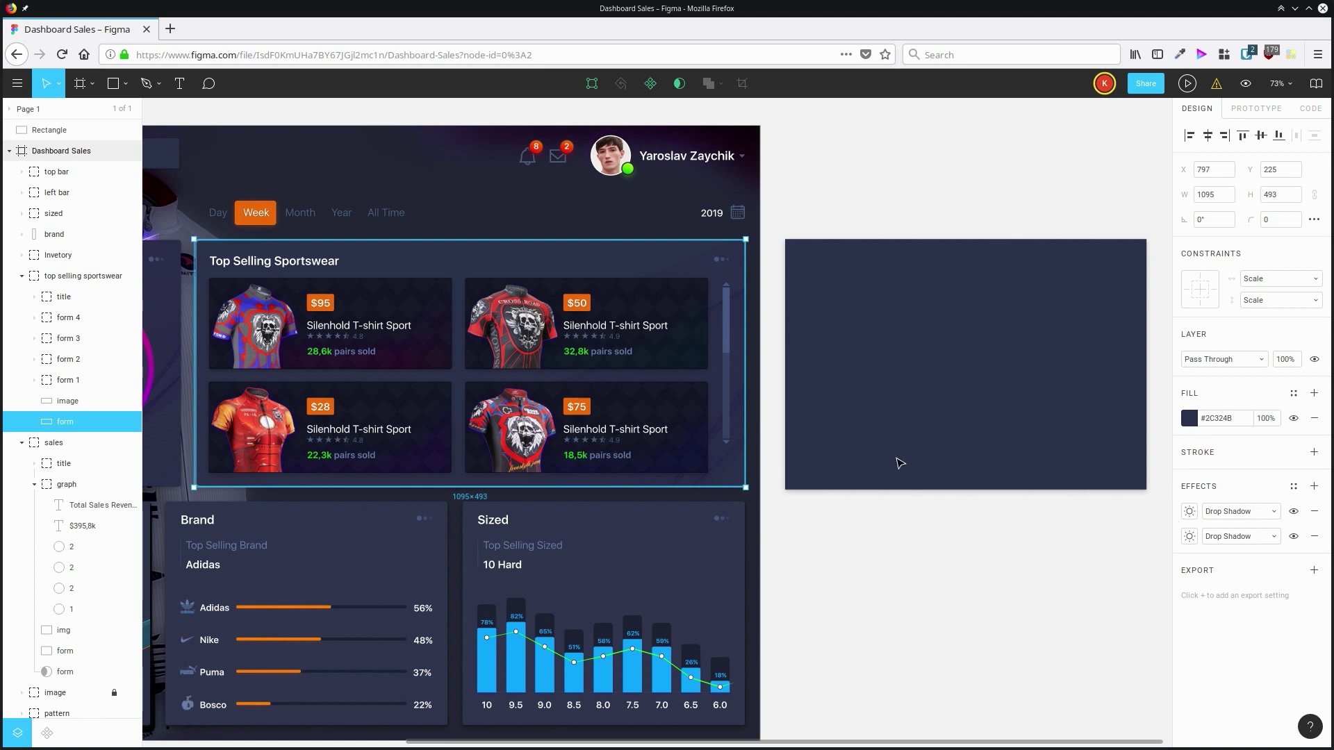
left_click(897, 409)
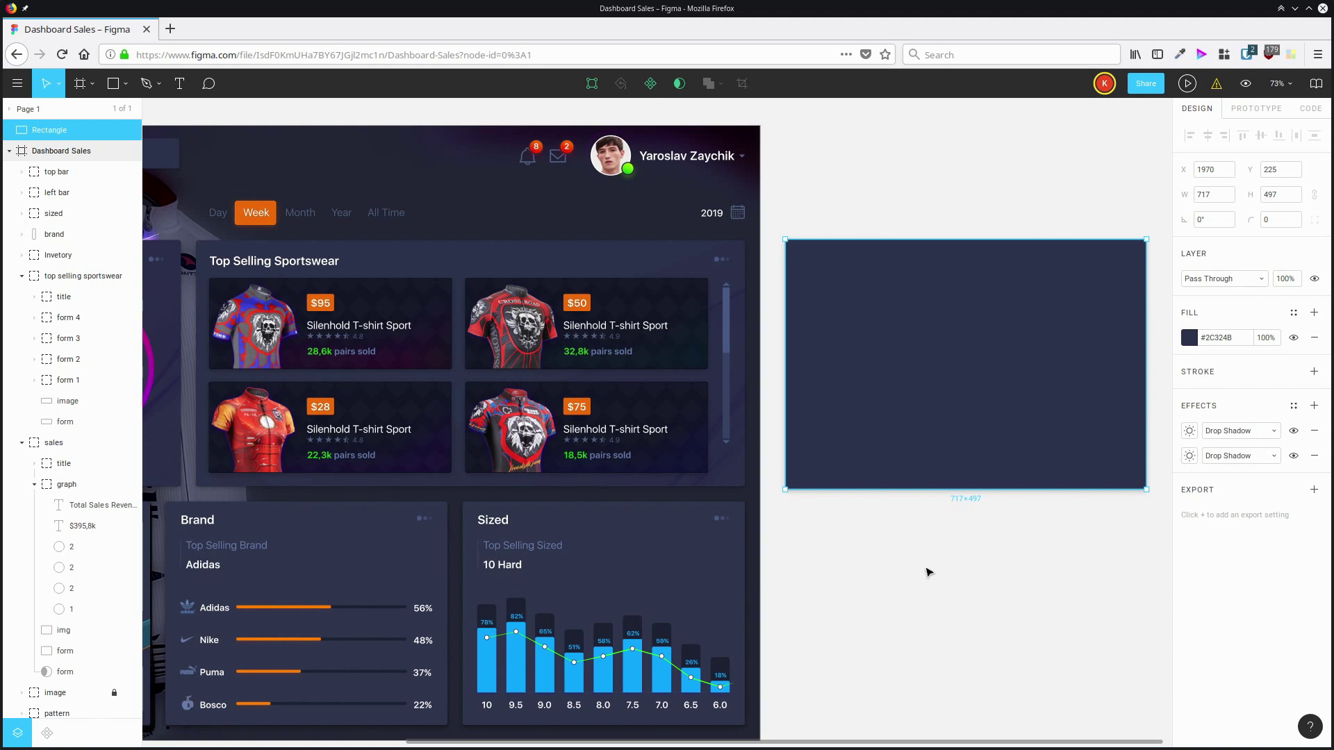
Copy the Adidas bar's orange fill and paste it onto the dark rectangle.
left_click(283, 608, "ctrl")
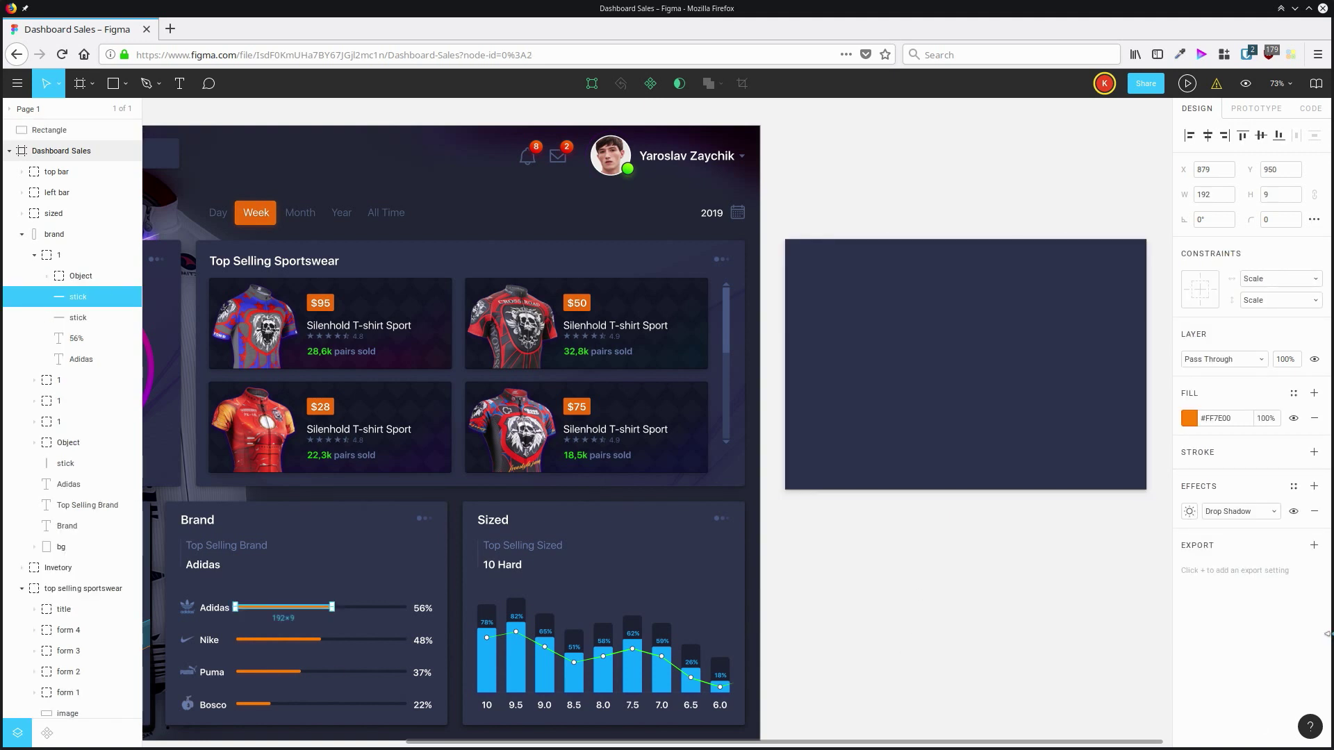
left_click(1181, 421)
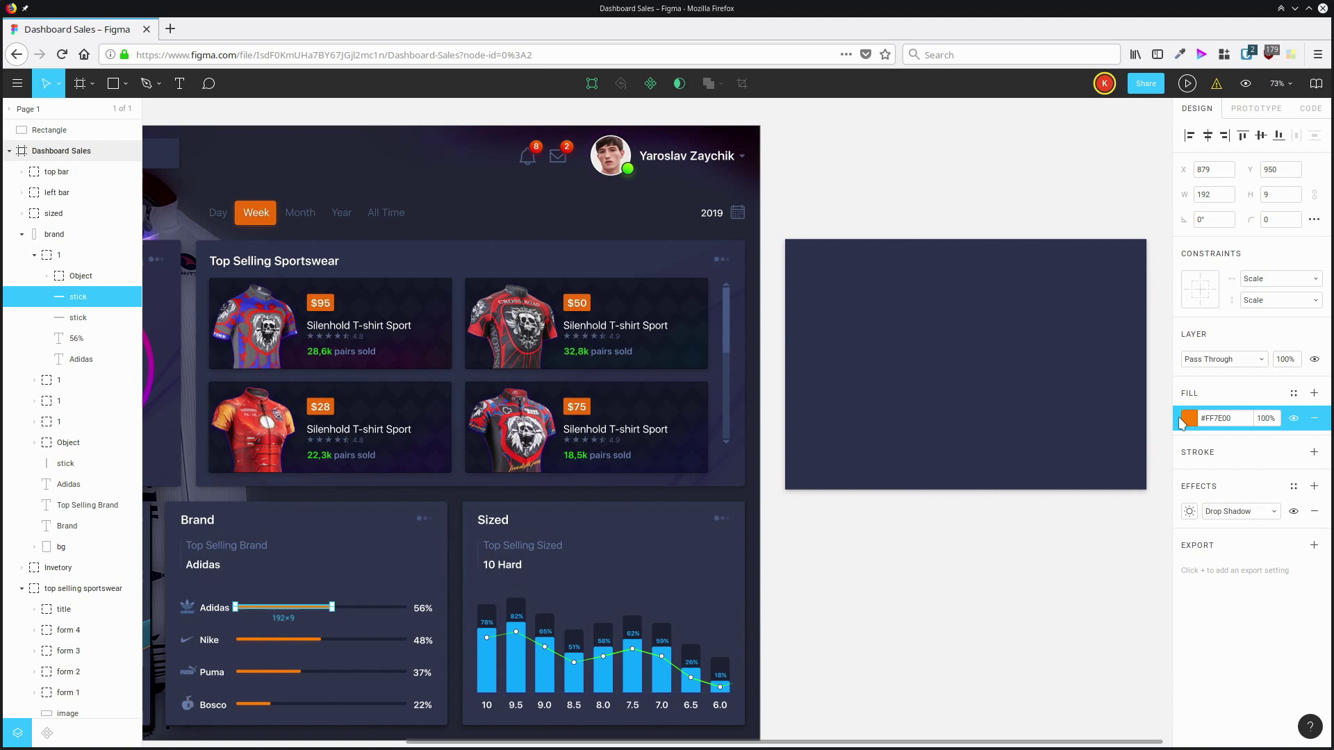
left_click(956, 381)
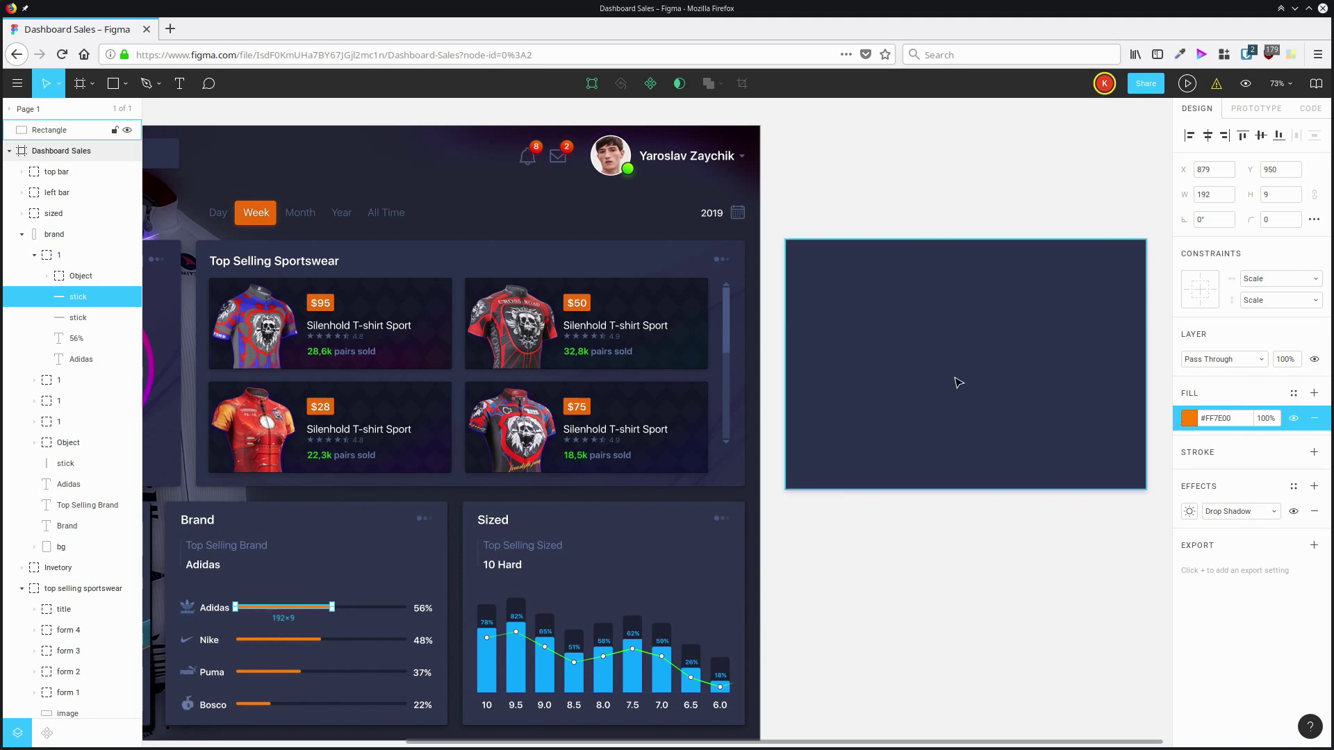
key("ctrl+v")
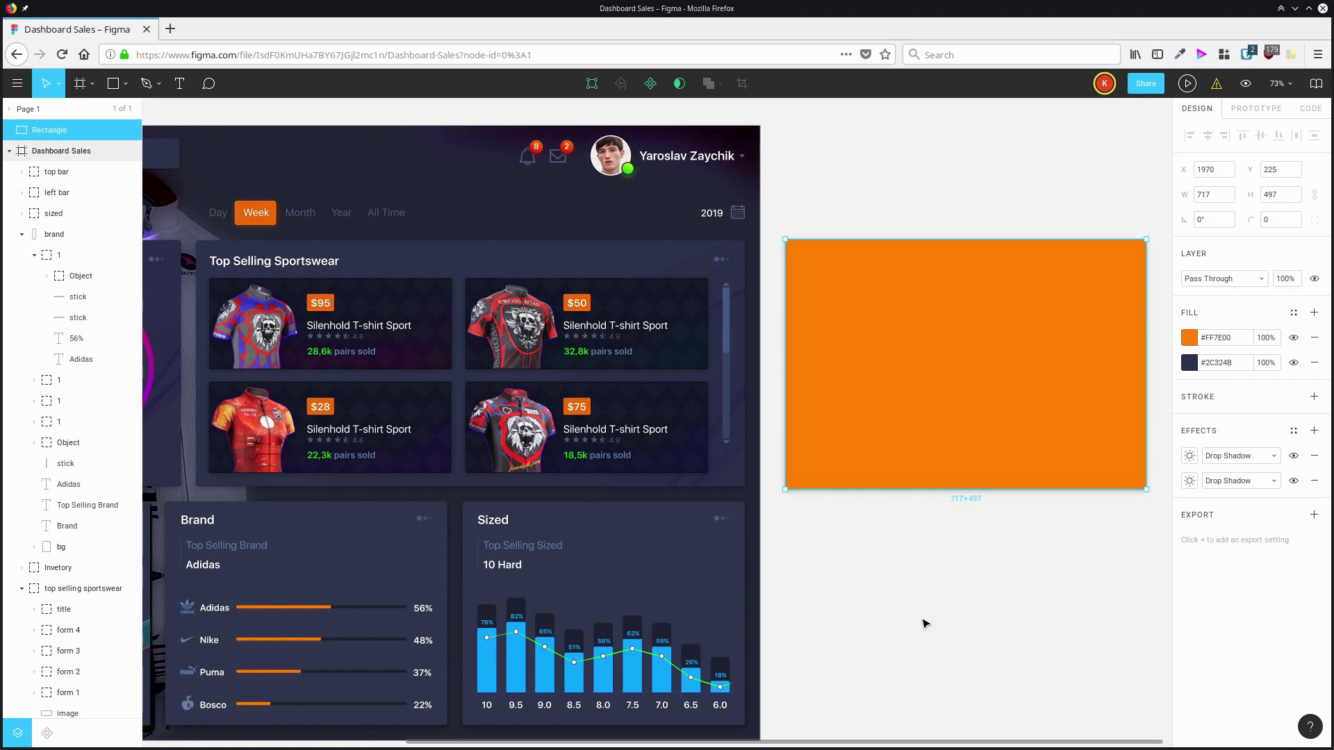
Copy the #FF7E00 and #2C324B fills and paste them onto a new rectangle drawn below.
left_click(1182, 343)
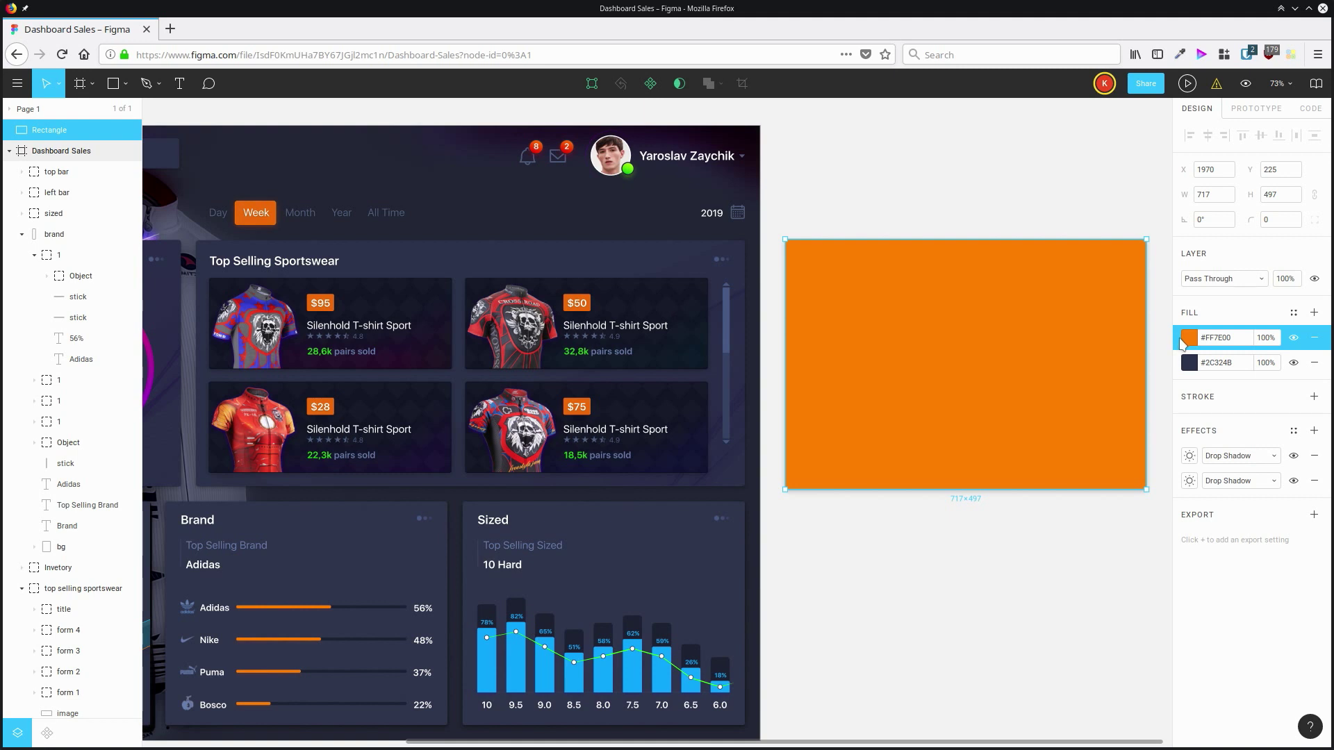
left_click(1180, 370, "shift")
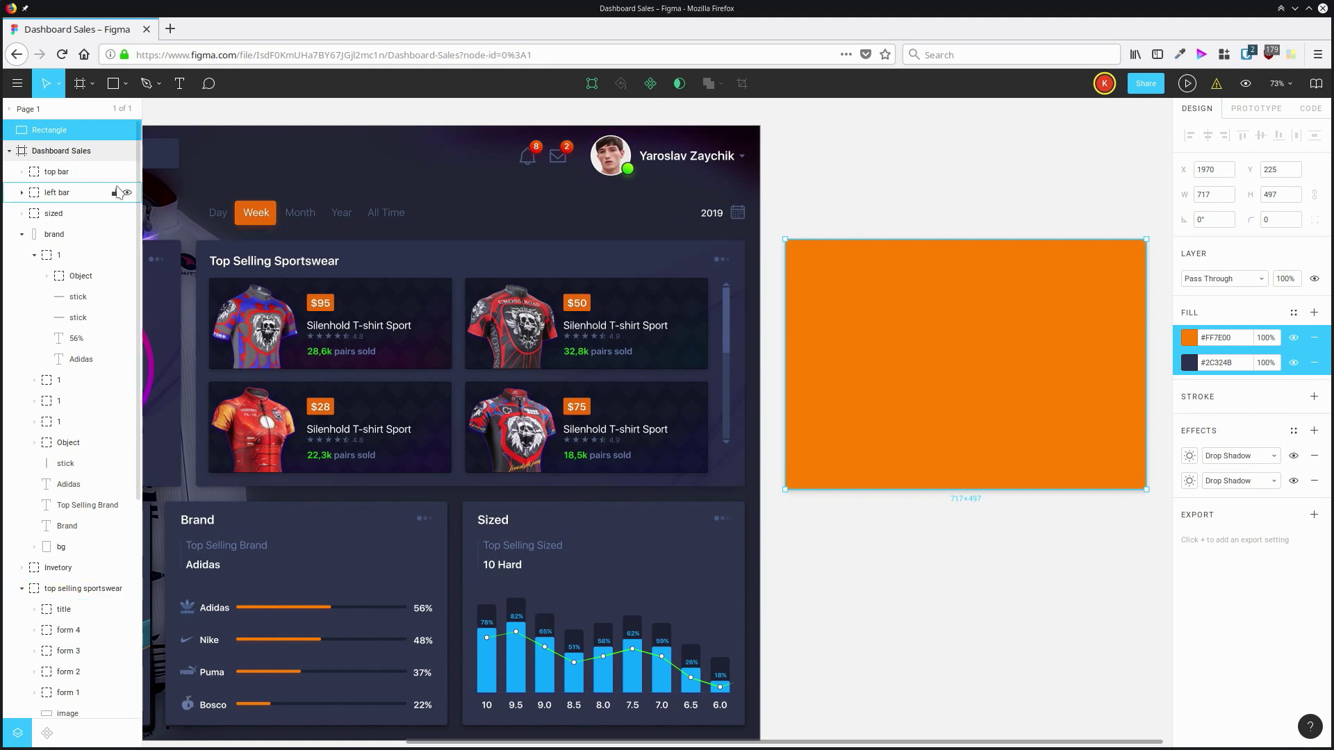
left_click(125, 83)
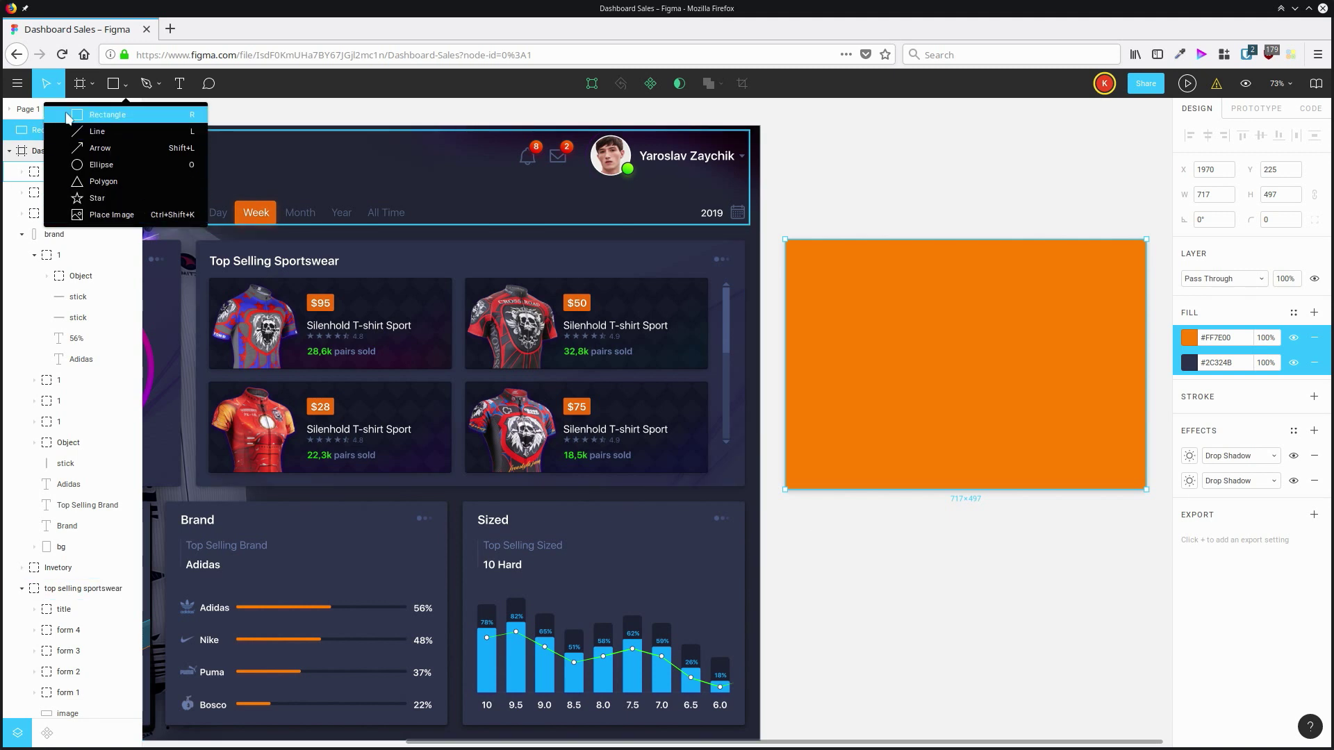
left_click(107, 115)
left_click_drag(806, 518, 1112, 686)
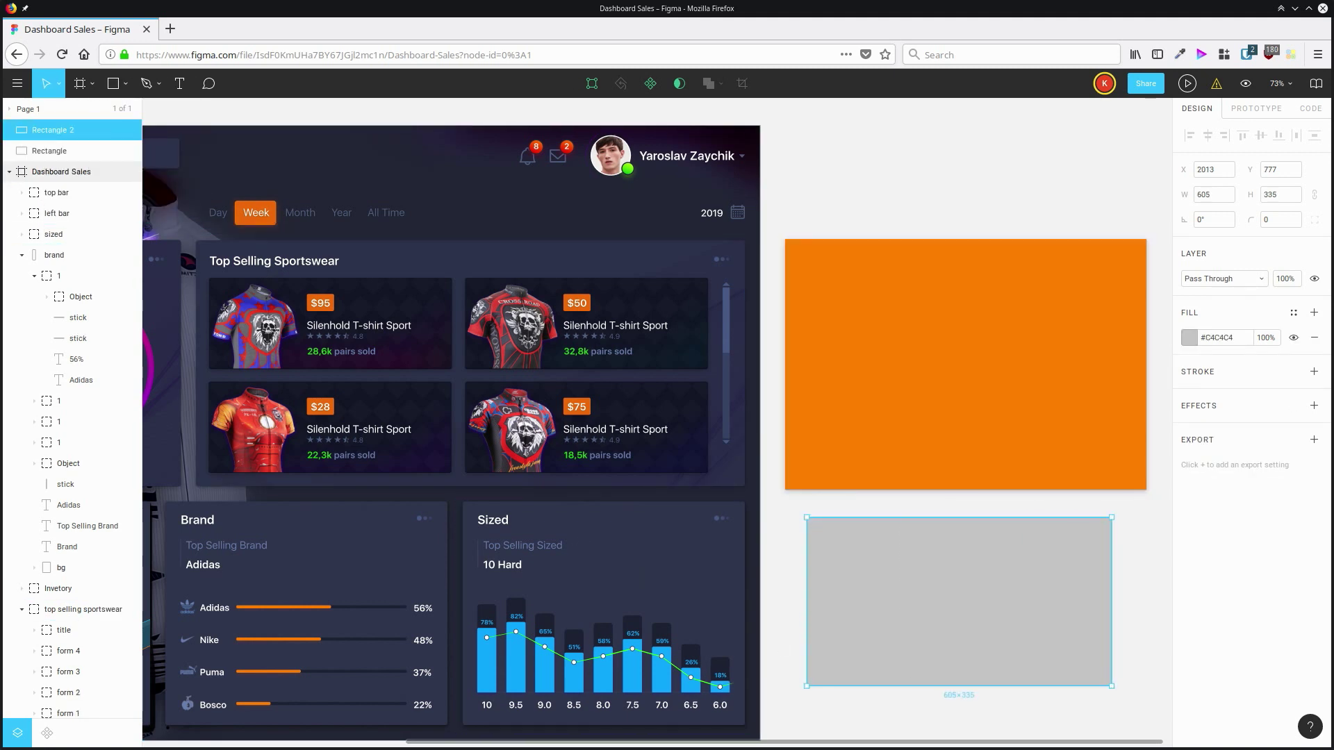
key("ctrl+v")
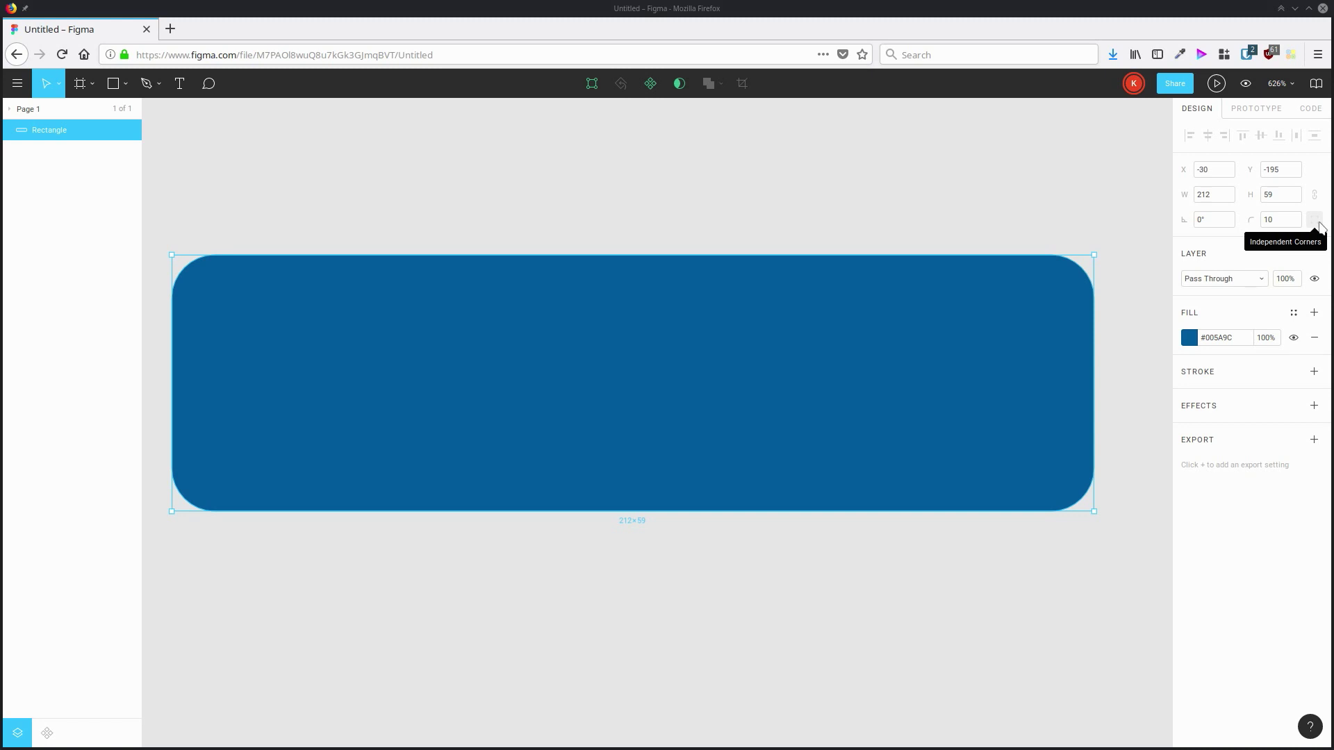
Switch to independent corners and raise the blue rectangle's corner smoothing to 100%.
left_click(1316, 221)
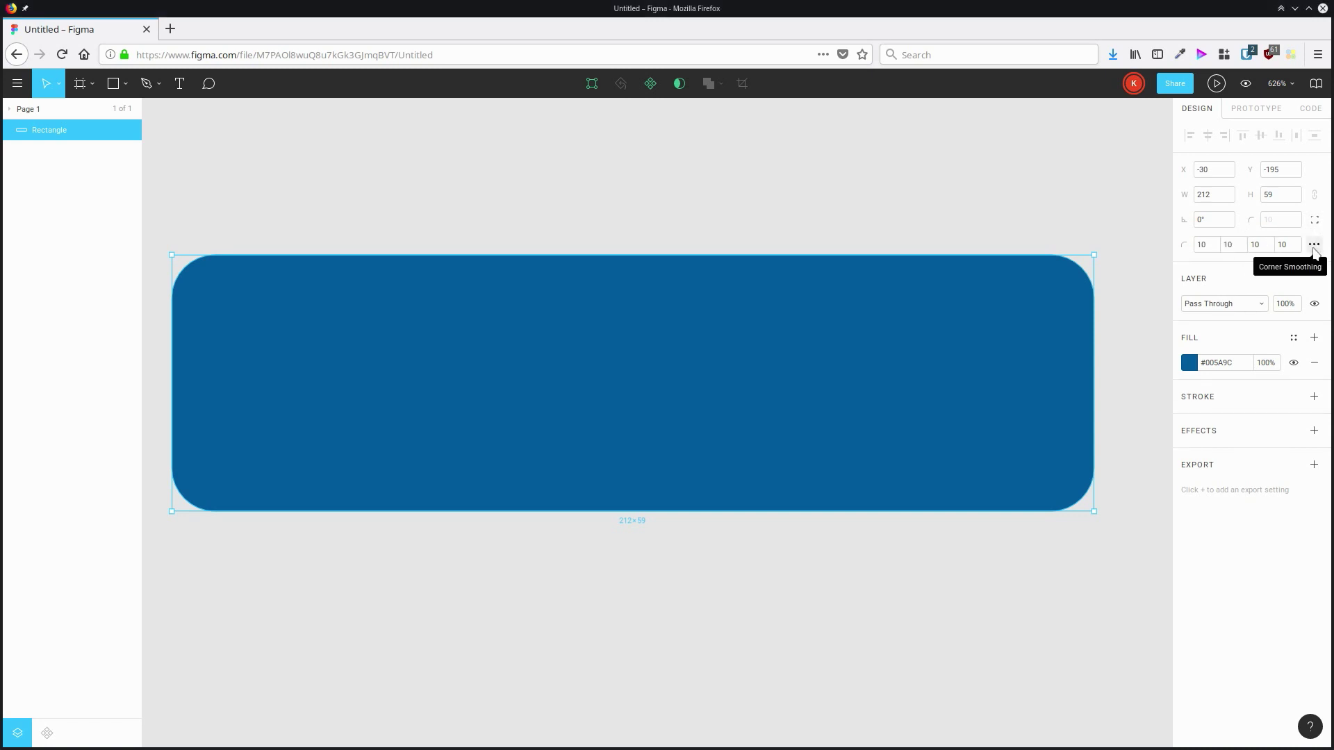
left_click(1315, 247)
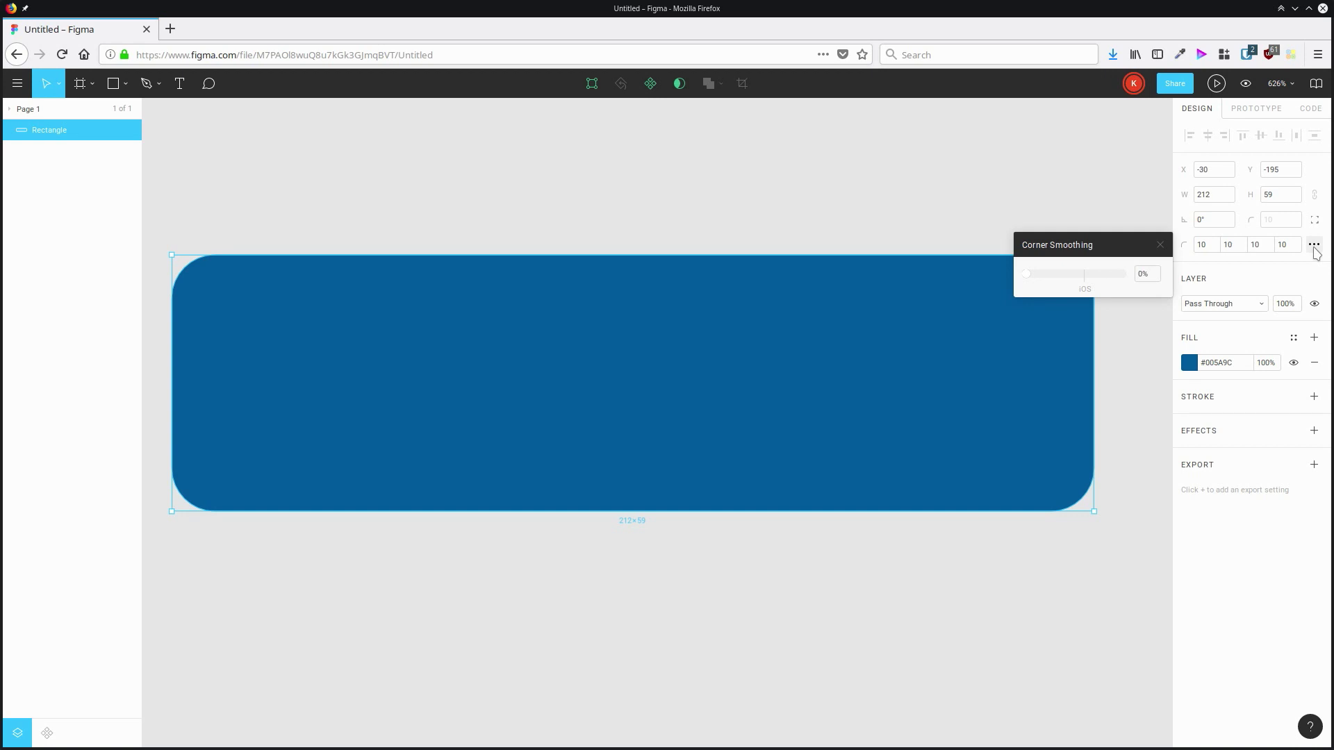
scroll(905, 536, "up", 10)
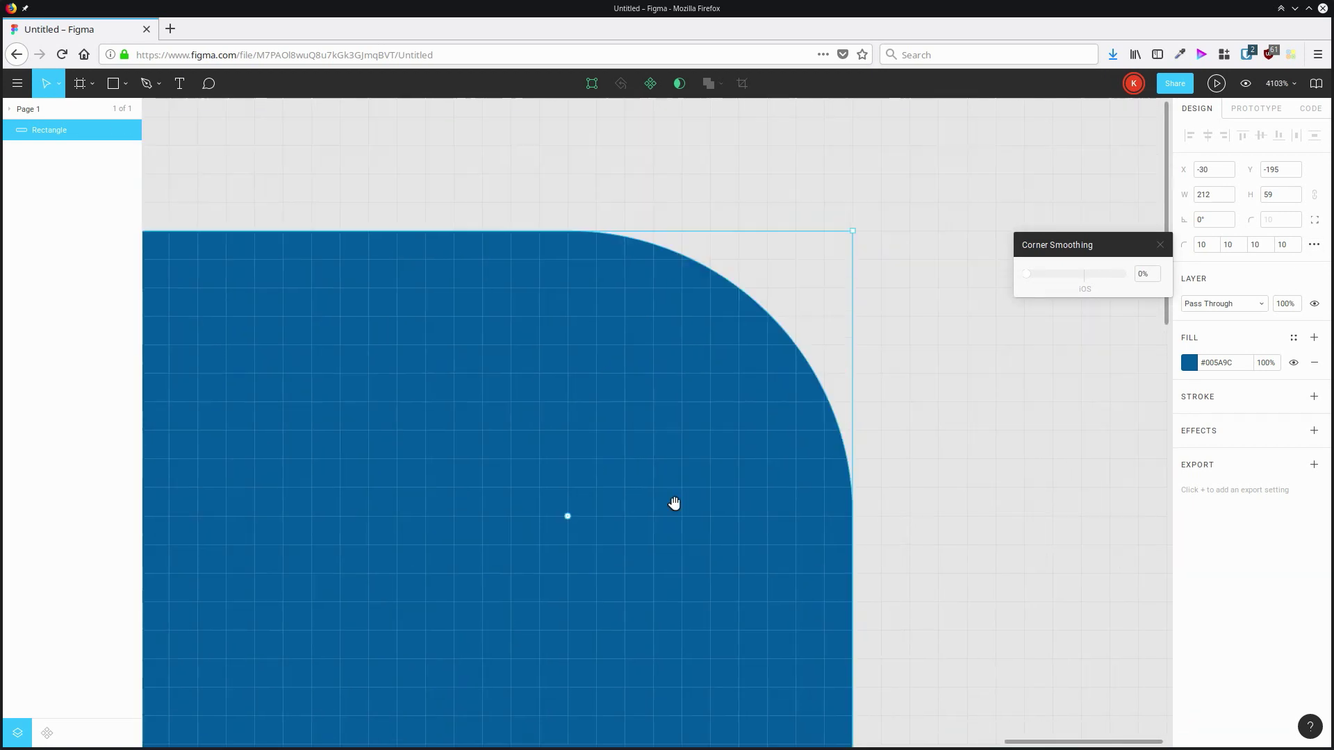
left_click_drag(1026, 274, 1289, 285)
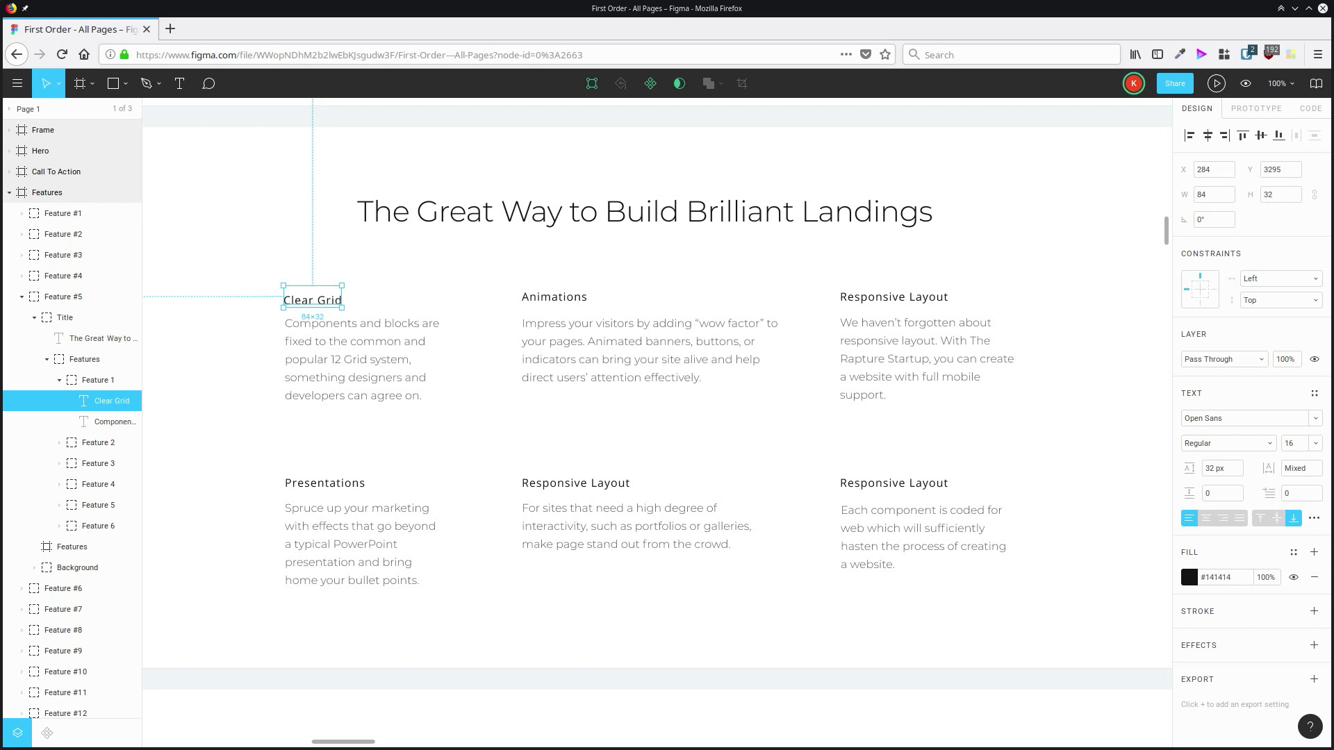
Change the Clear Grid heading from Open Sans Italic to Open Sans Bold.
key("ctrl+i")
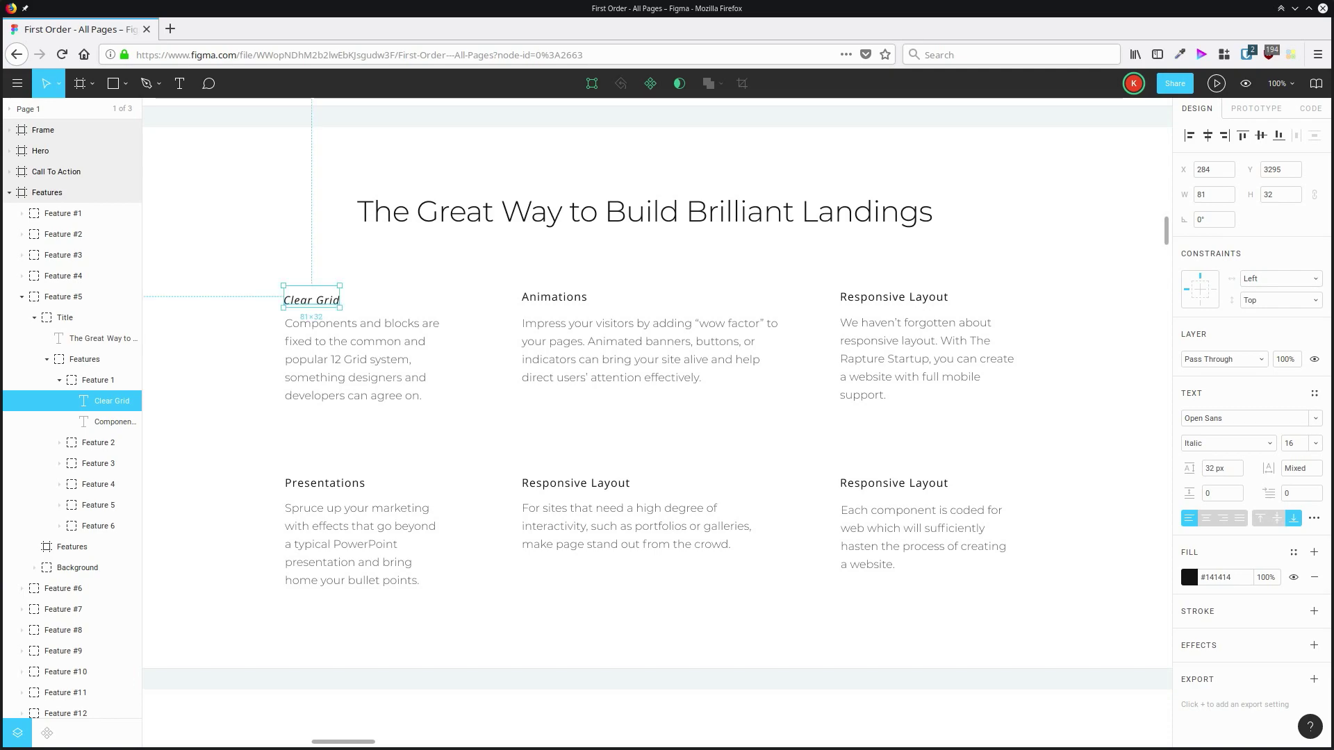
key("ctrl+i")
key("ctrl+b")
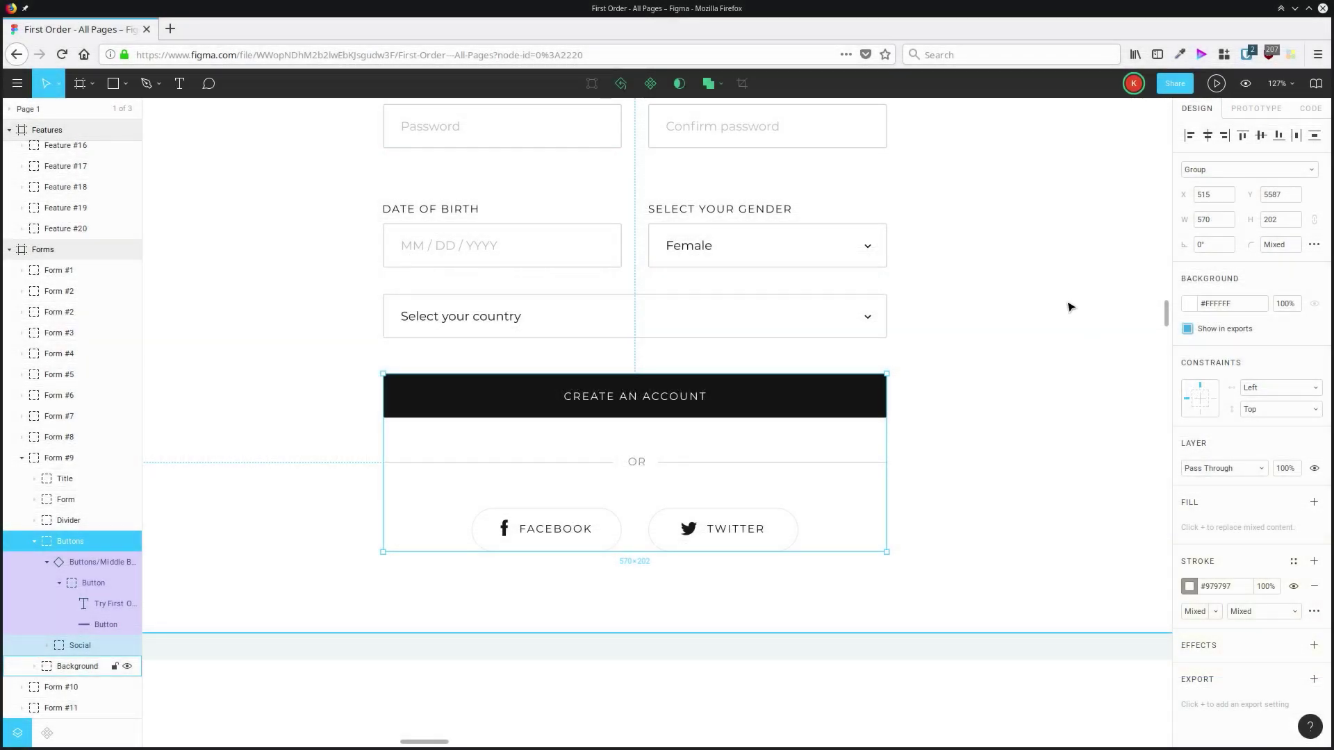
Show the Buttons group's distances to the frame and scrub its width from 570 to 540.
key("alt")
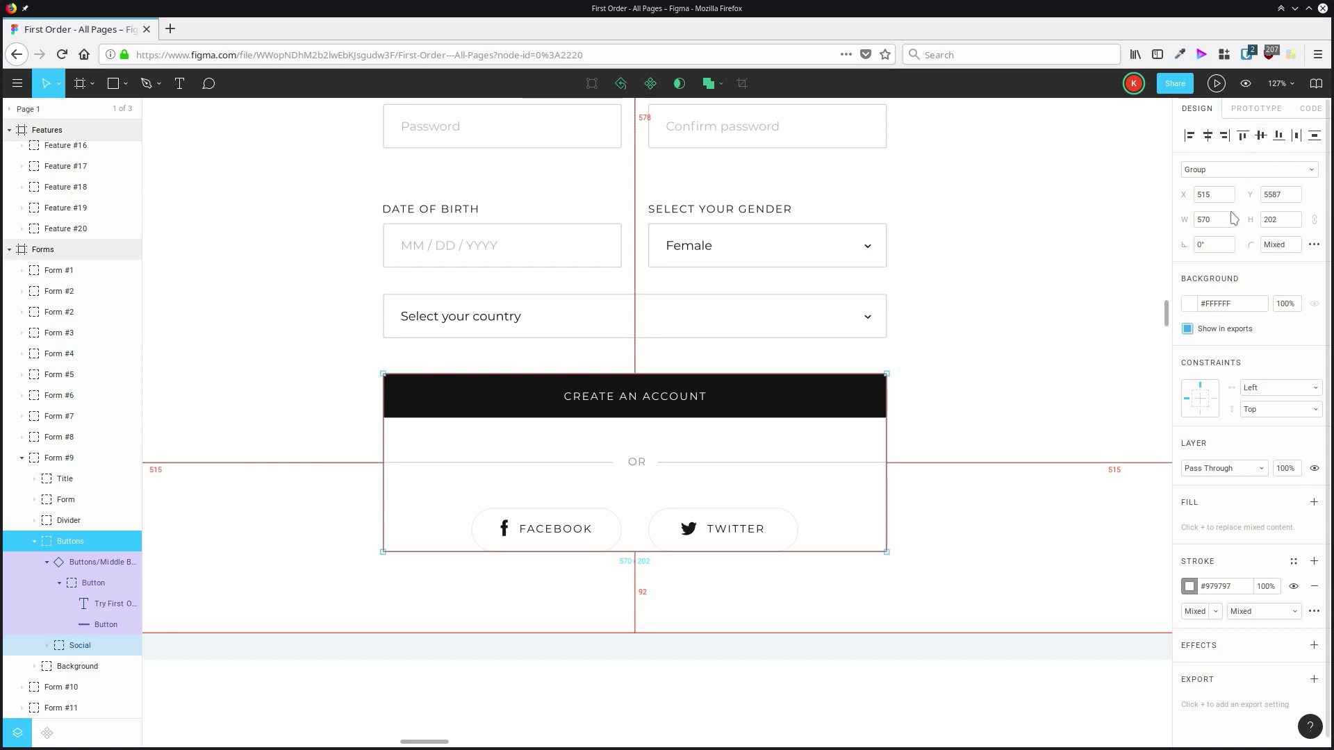
left_click_drag(1199, 221, 1015, 248)
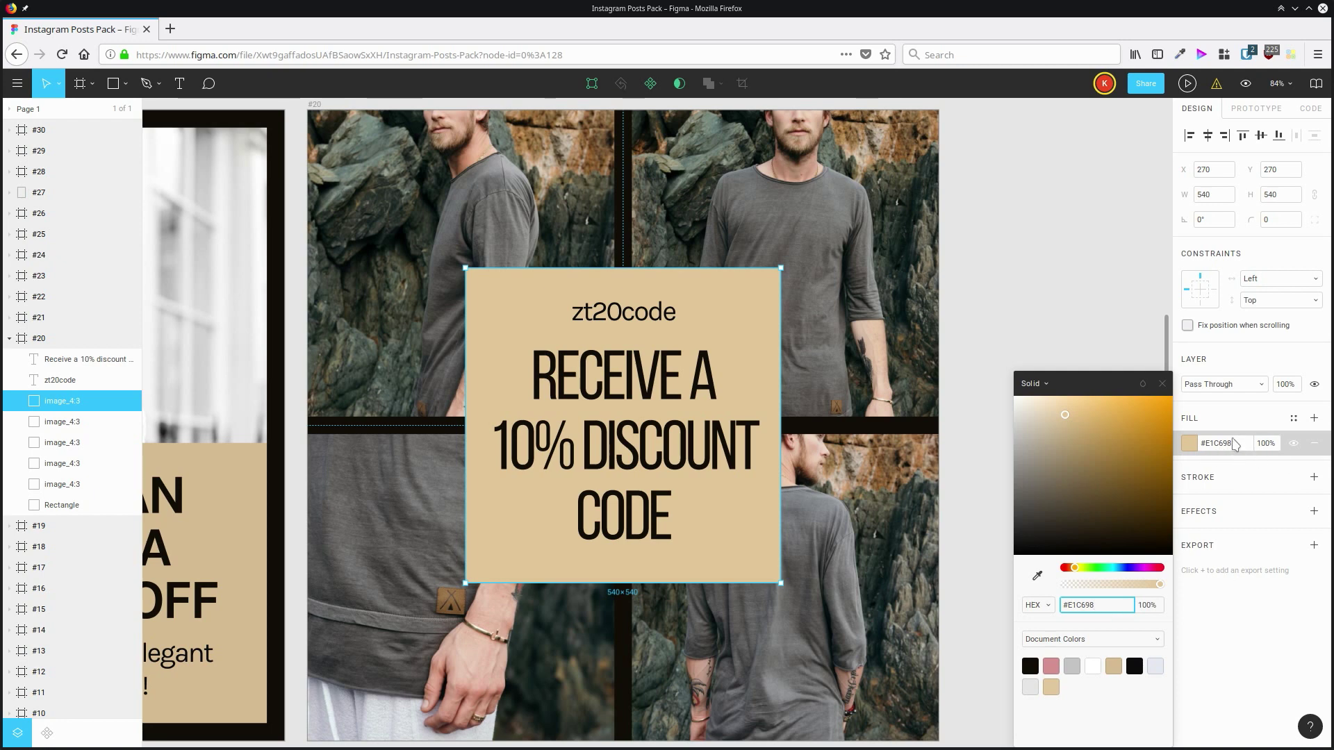
Nudge post #20's box fill hex with arrow keys from #E1C698 to #E1C6A7.
key("Down")
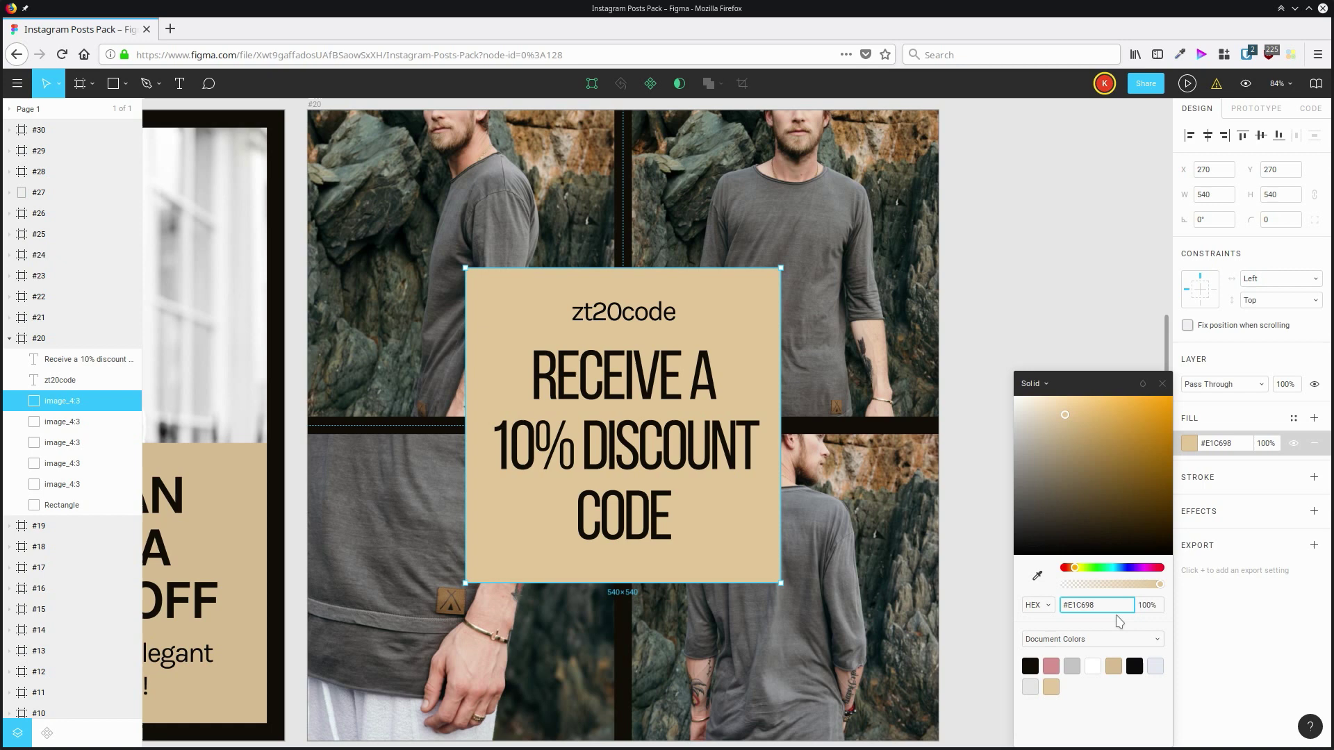
key("Down")
key("Down")
key("Down")
key("Down")
key("Down")
key("Down")
key("Down")
key("Down")
key("Down")
key("Down")
key("Down")
key("Down")
key("Down")
key("Down")
key("Down")
key("Down")
key("Down")
key("Down")
key("Down")
key("Down")
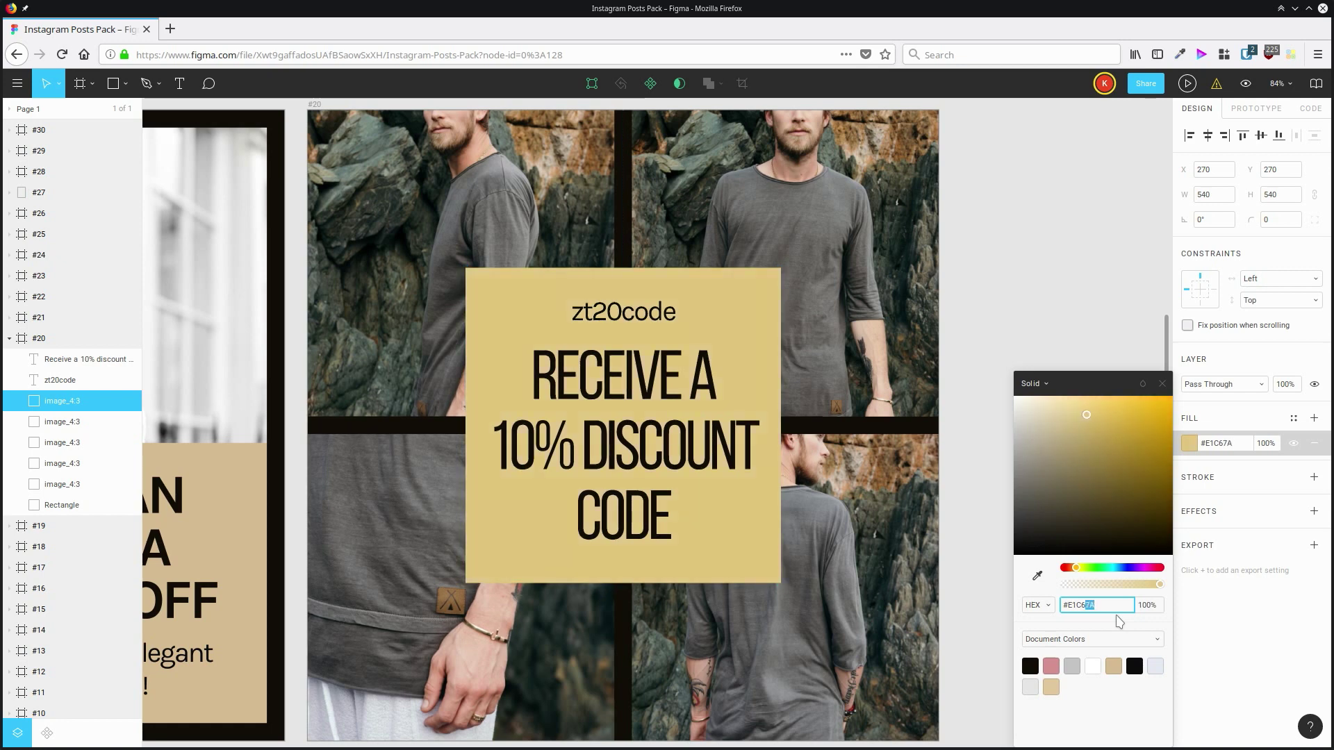
key("Down")
key("Down")
key("Down")
key("Down")
key("Down")
key("Down")
key("Down")
key("Down")
key("Down")
key("Down")
key("Down")
key("Down")
key("Down")
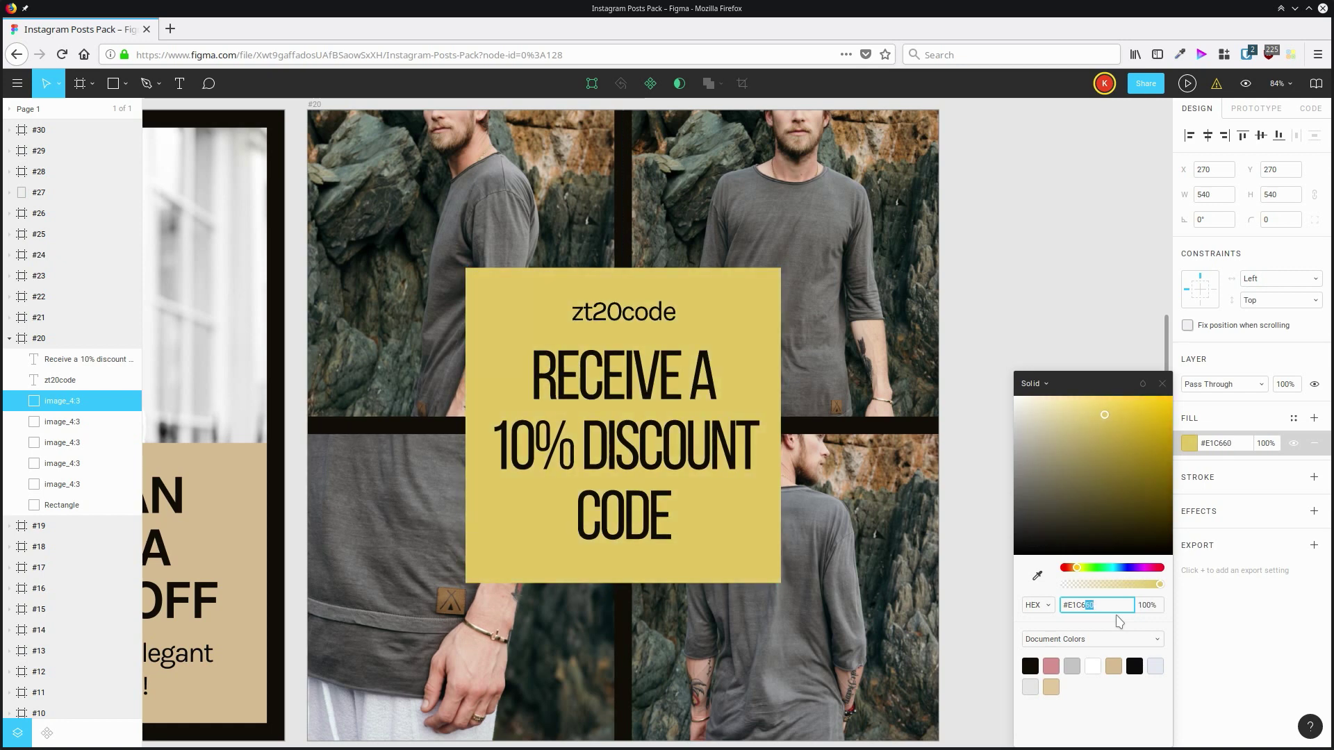
key("Up")
key("Up")
key("Up")
key("Up")
key("Up")
key("Up")
key("Up")
key("Up")
key("Up")
key("Up")
key("Up")
key("Up")
key("Up")
key("Up")
key("Up")
key("Up")
key("Up")
key("Up")
key("Up")
key("Up")
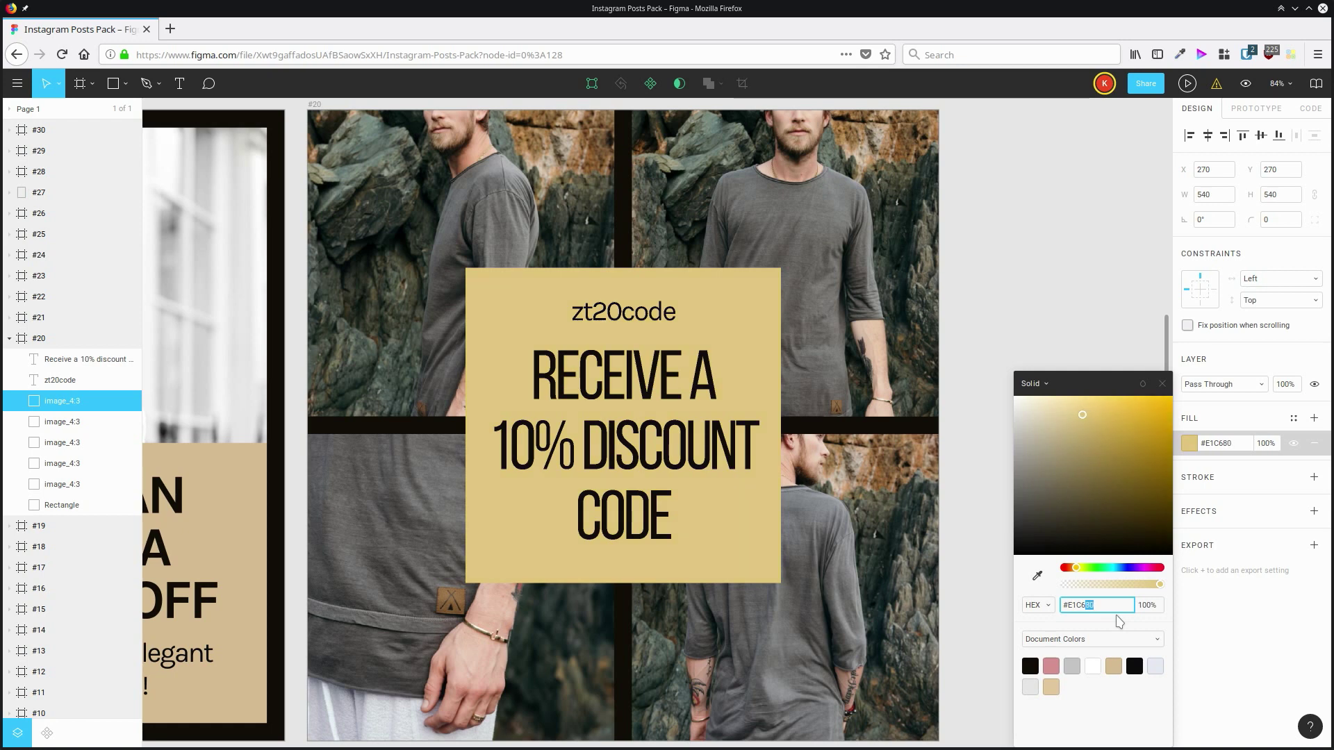
key("Up")
key("Up")
key("Up")
key("Up")
key("Up")
key("Up")
key("Up")
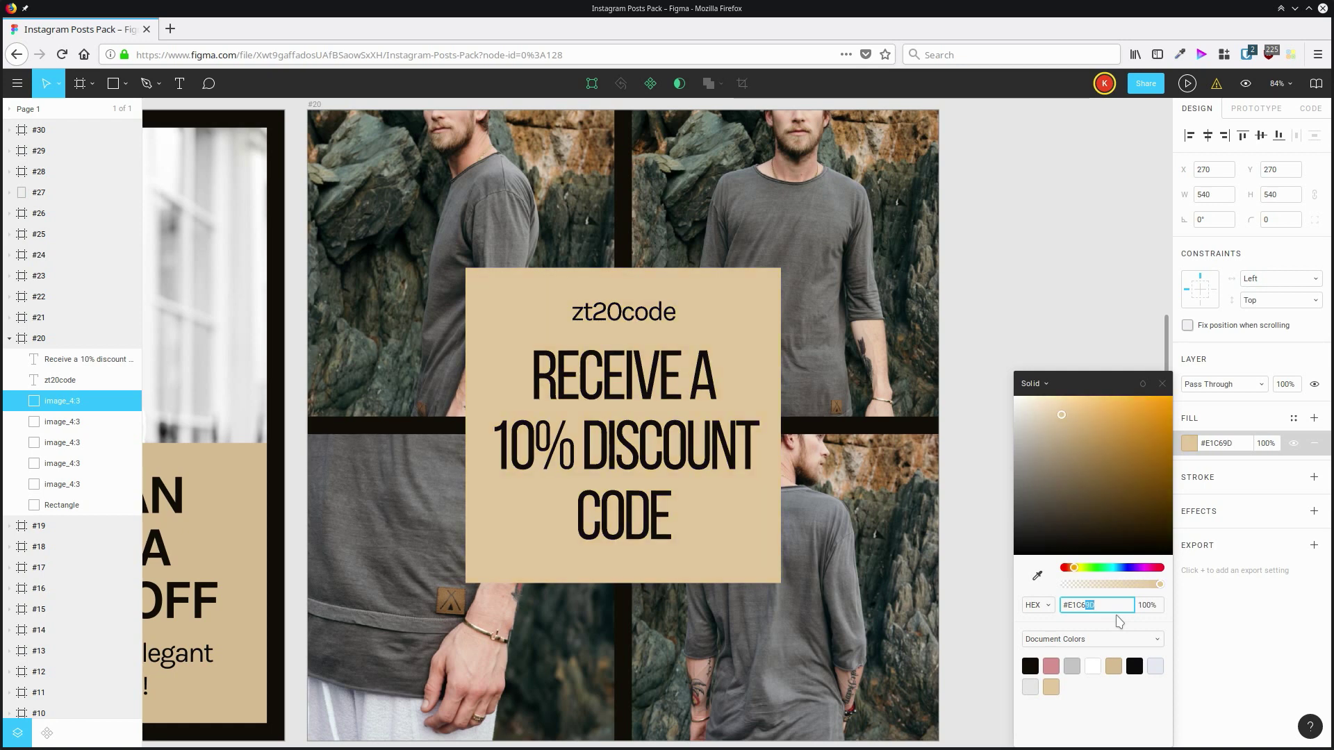
key("Down")
key("Down")
key("Down")
key("Down")
key("Down")
key("Down")
key("Down")
key("Down")
key("Down")
key("Down")
key("Down")
key("Down")
key("Down")
key("Down")
key("Down")
key("Down")
key("Down")
key("Down")
key("Down")
key("Down")
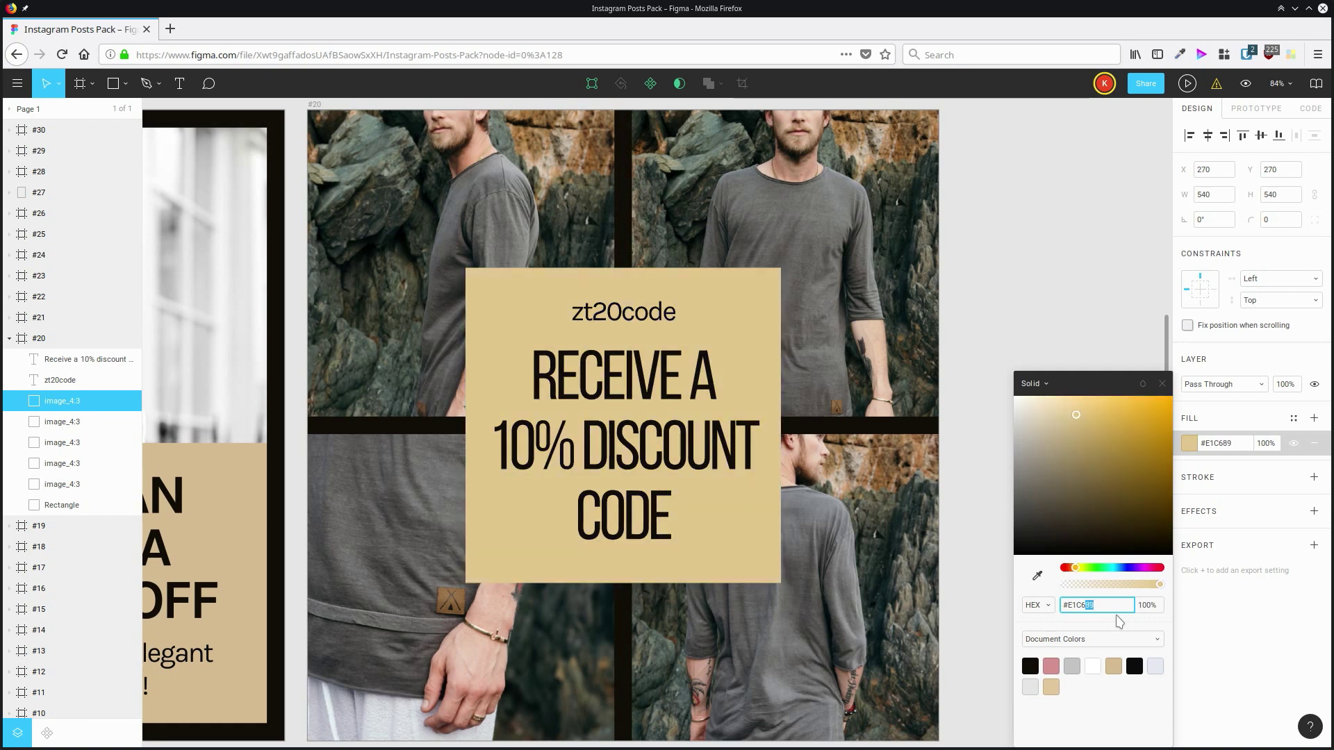
key("Up")
key("Up")
key("Up")
key("Up")
key("Up")
key("Up")
key("Up")
key("Up")
key("Up")
key("Up")
key("Up")
key("Up")
key("Up")
key("Up")
key("Up")
key("Up")
key("Up")
key("Up")
key("Up")
key("Up")
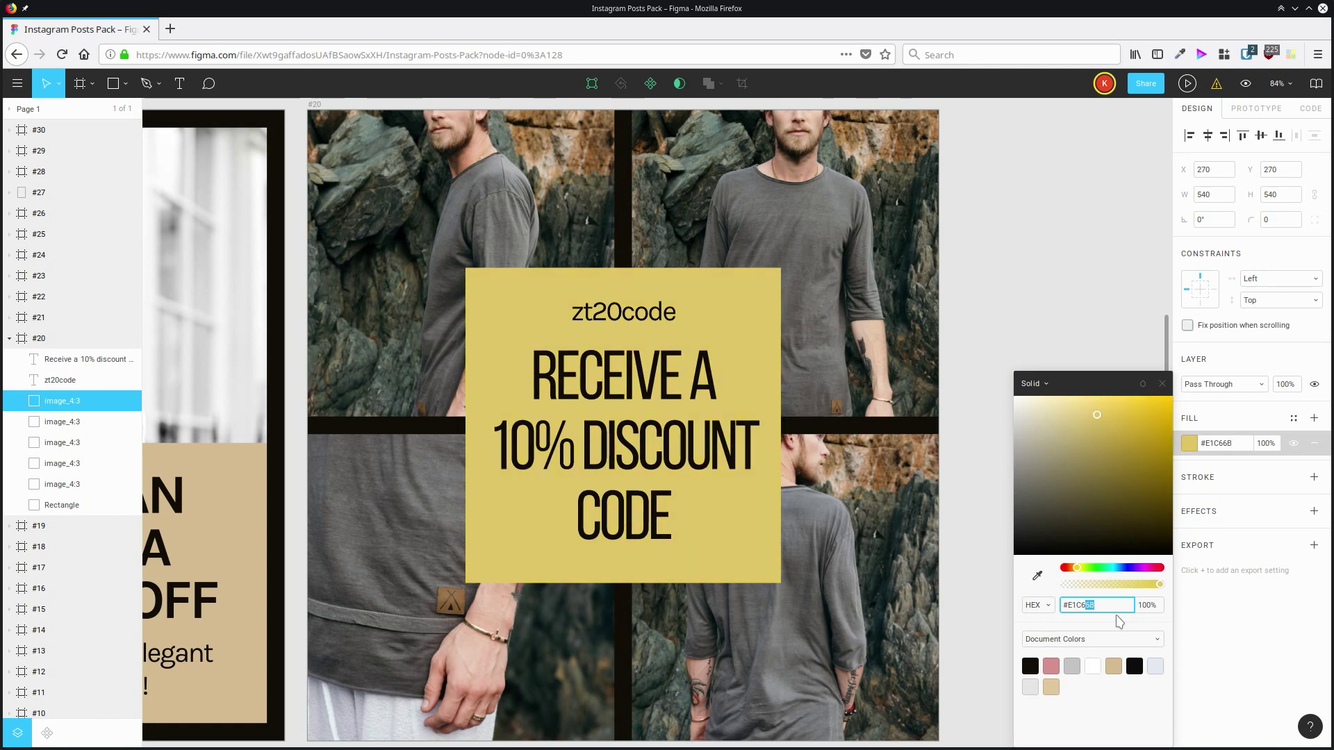
key("Up")
key("Up")
key("Up")
key("Up")
key("Up")
key("Up")
key("Up")
key("Up")
key("Up")
key("Up")
key("Up")
key("Up")
key("Up")
key("Up")
key("Up")
key("Up")
key("Up")
key("Up")
key("Up")
key("Up")
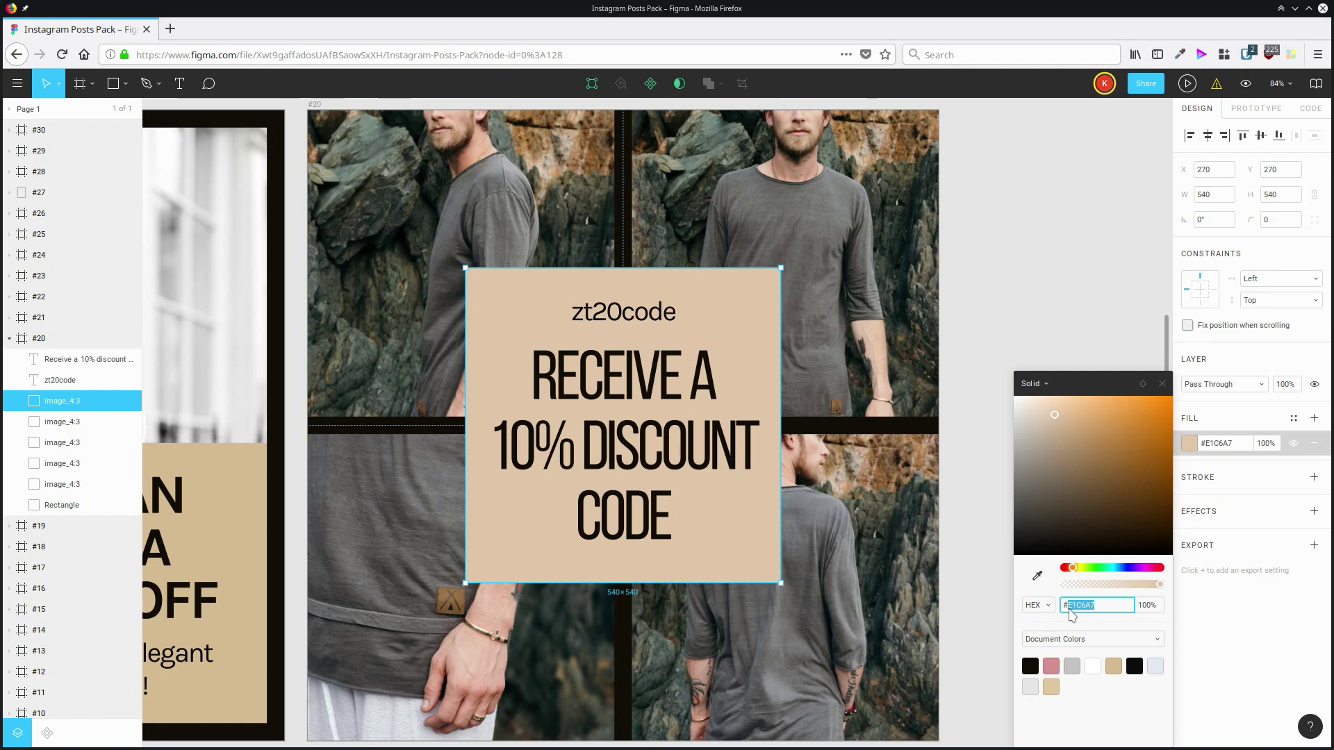
Set the box fill to #D7BC9D and try Shift+arrow nudges of the whole colour.
type("D7BC9D")
key("Return")
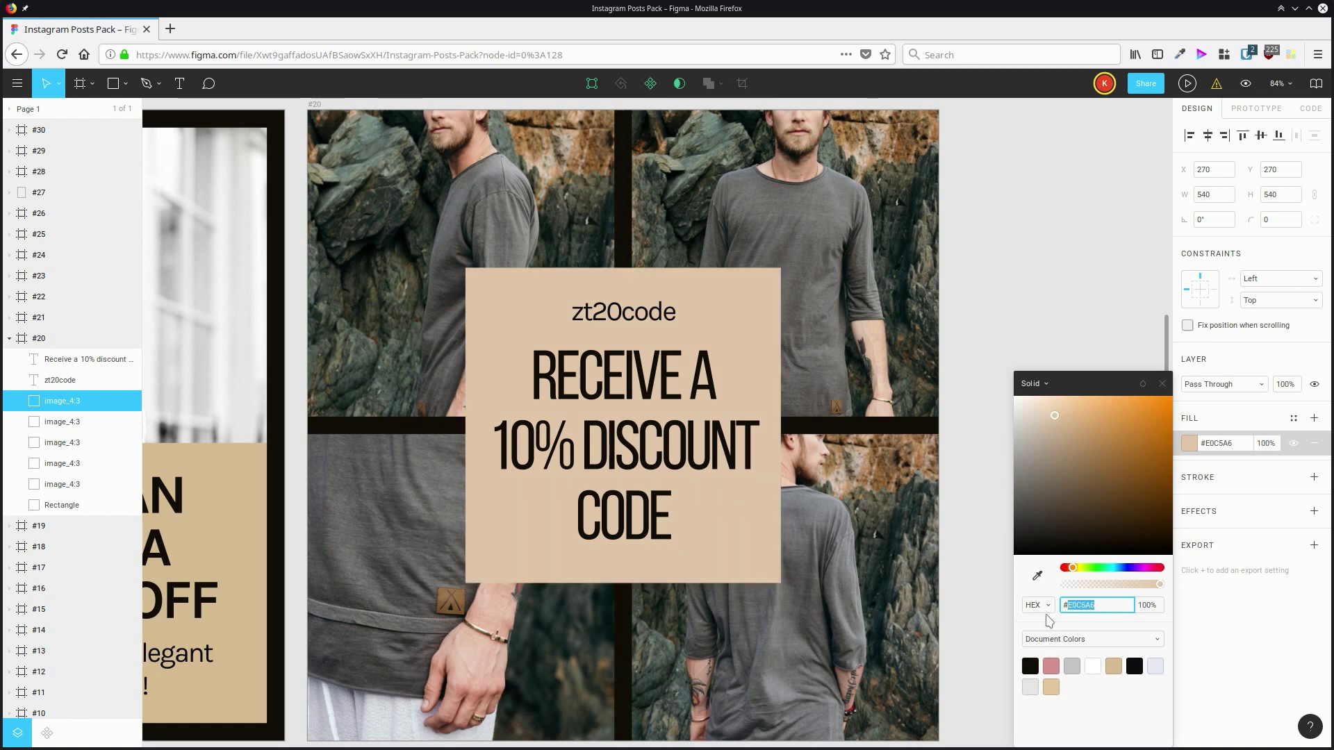
key("Down")
key("Down")
key("Down")
key("Down")
key("Down")
key("Down")
key("Down")
key("Down")
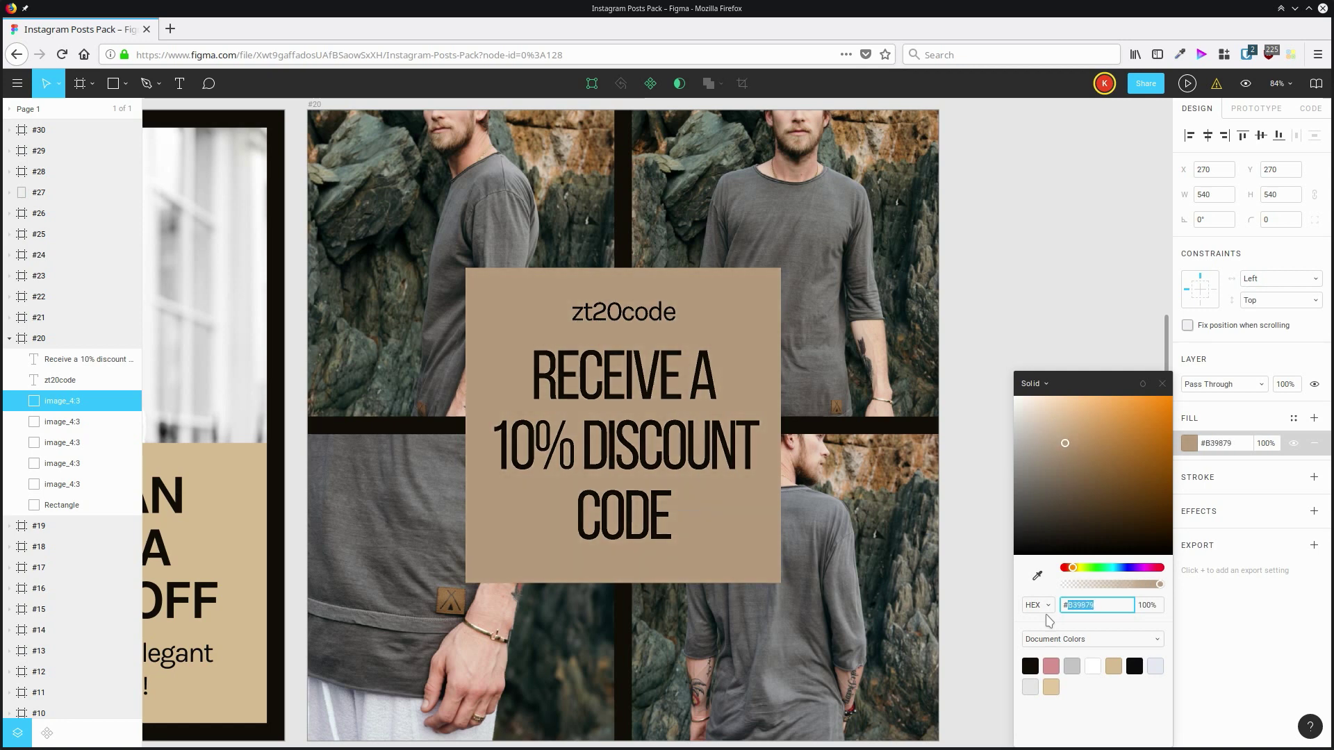
key("Up")
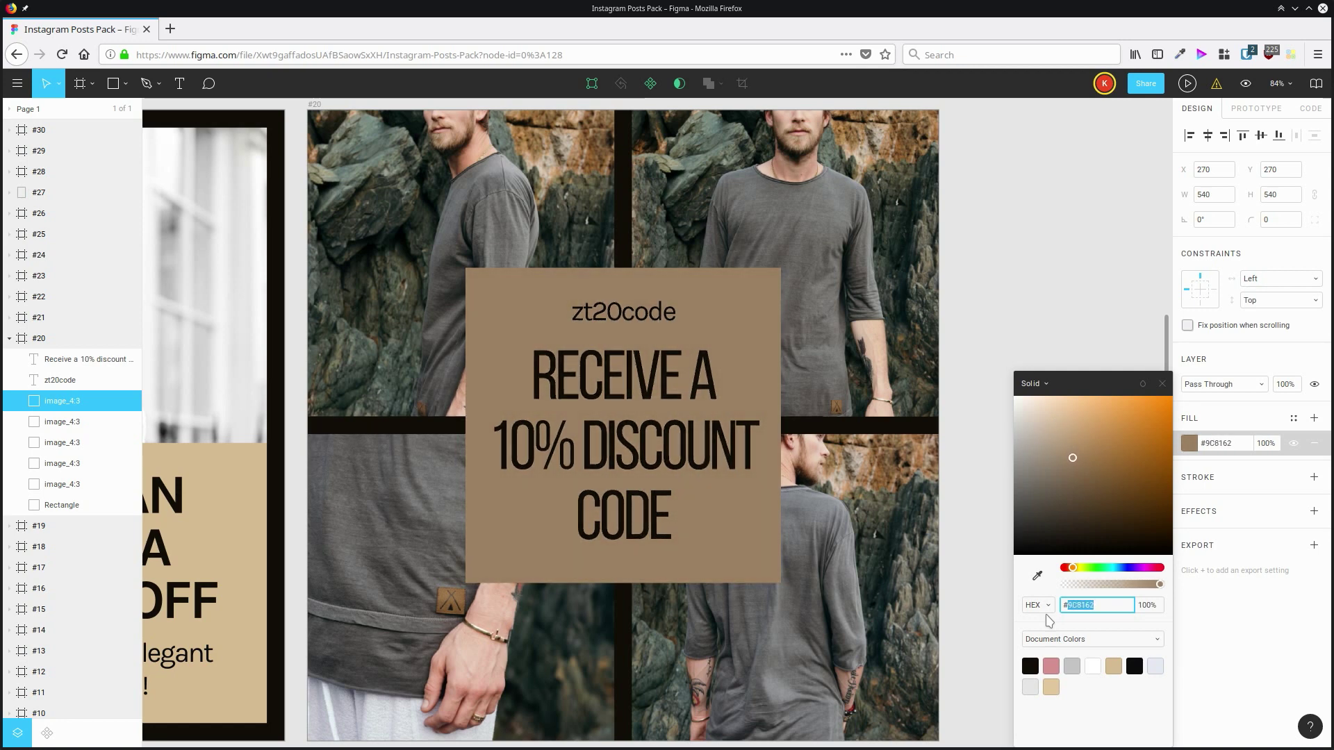
key("Up")
key("Up")
key("Up")
key("Up")
key("Up")
key("Up")
key("Up")
key("Up")
key("Up")
key("Up")
key("Up")
key("Up")
key("Up")
key("Up")
key("Up")
key("Up")
key("Up")
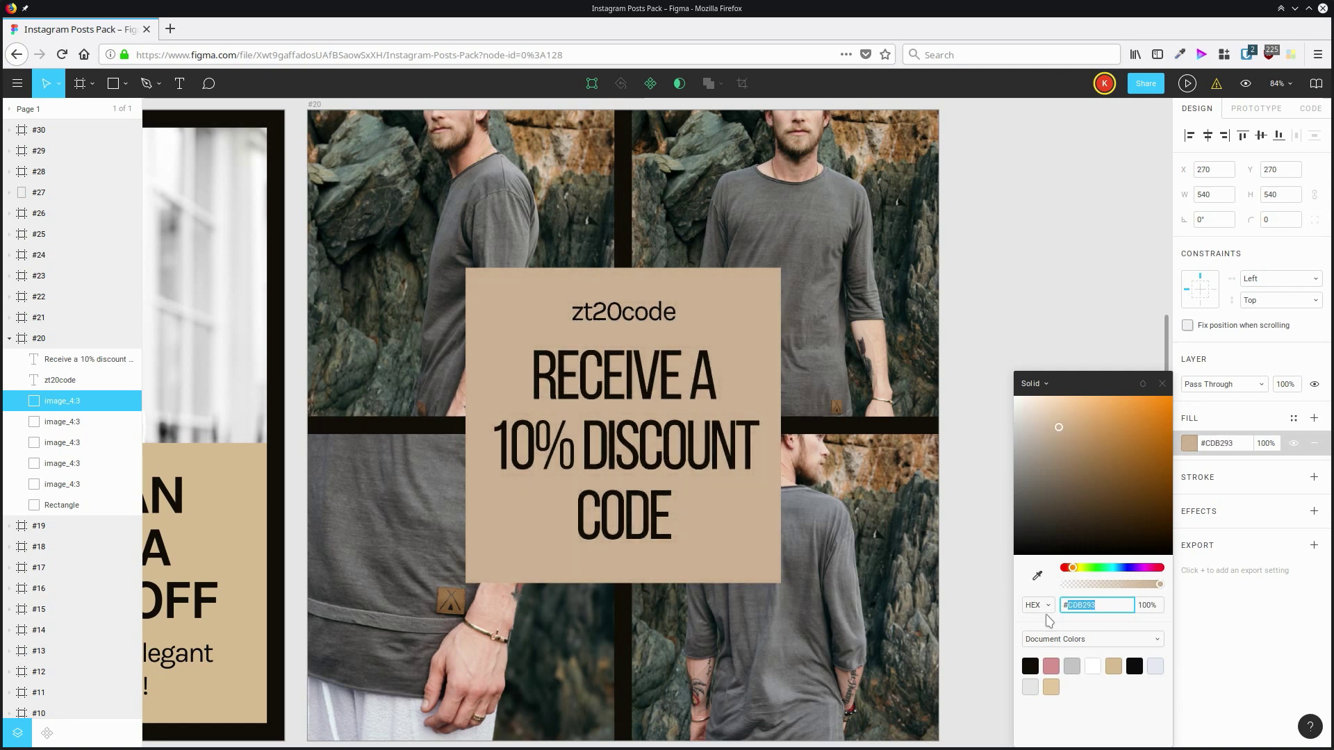
Nudge the red and green hex pairs individually to reach pink #D59E9C.
left_click(1071, 611)
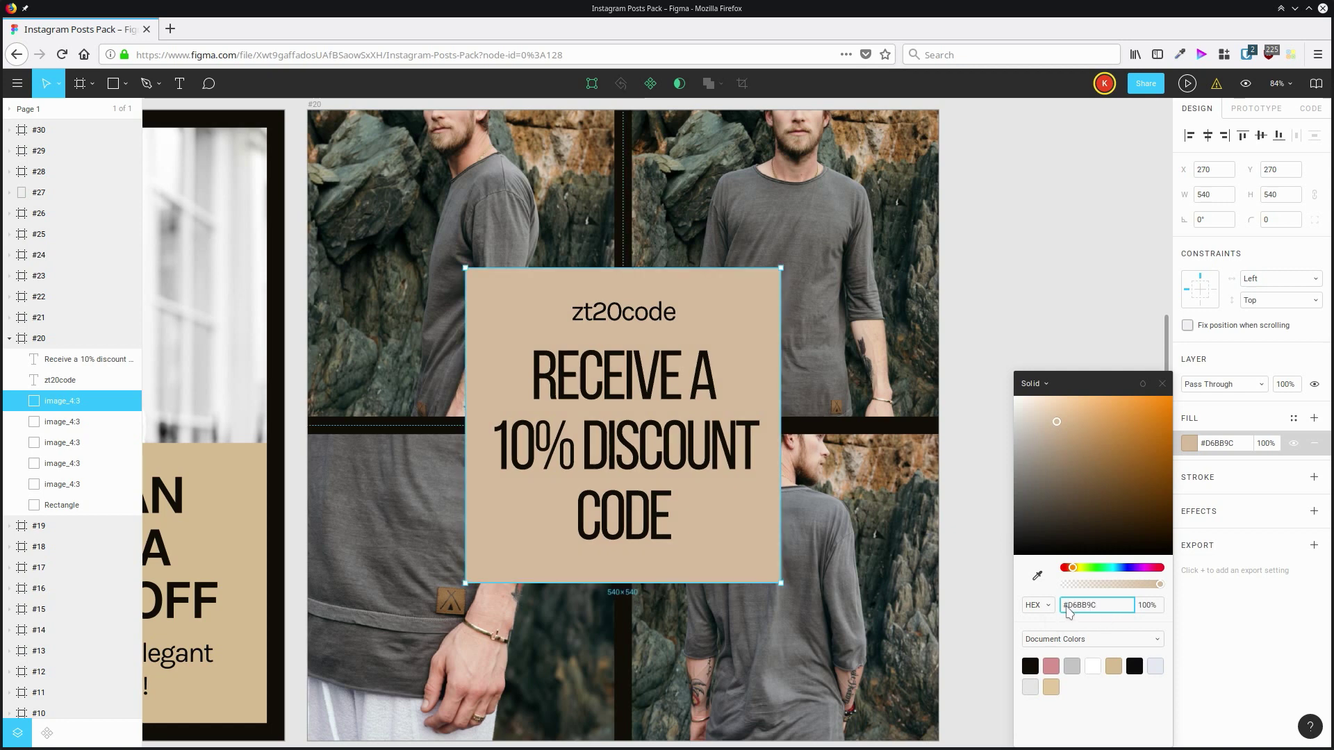
key("Down")
key("Down")
key("Down")
key("Down")
key("Down")
key("Down")
key("Down")
key("Down")
key("Down")
key("Down")
key("Down")
key("Down")
key("Down")
key("Down")
key("Down")
key("Down")
key("Down")
key("Down")
key("Down")
key("Down")
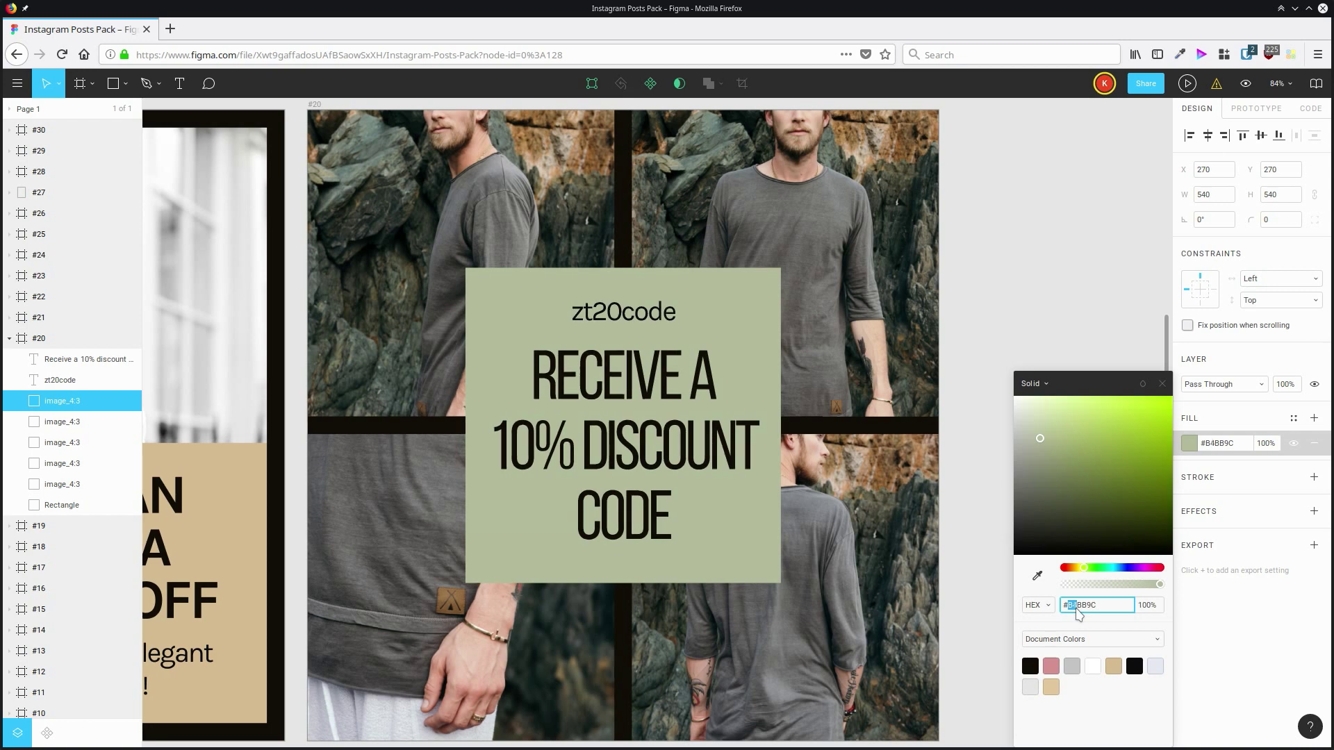
key("Up")
key("Up")
key("Up")
key("Up")
key("Up")
key("Up")
key("Up")
key("Up")
key("Up")
key("Up")
key("Up")
key("Up")
key("Up")
key("Up")
key("Up")
key("Up")
key("Up")
key("Up")
key("Up")
key("Up")
key("Up")
key("Up")
key("Up")
key("Up")
key("Up")
key("Up")
key("Up")
key("Up")
key("Up")
left_click_drag(1076, 606, 1087, 609)
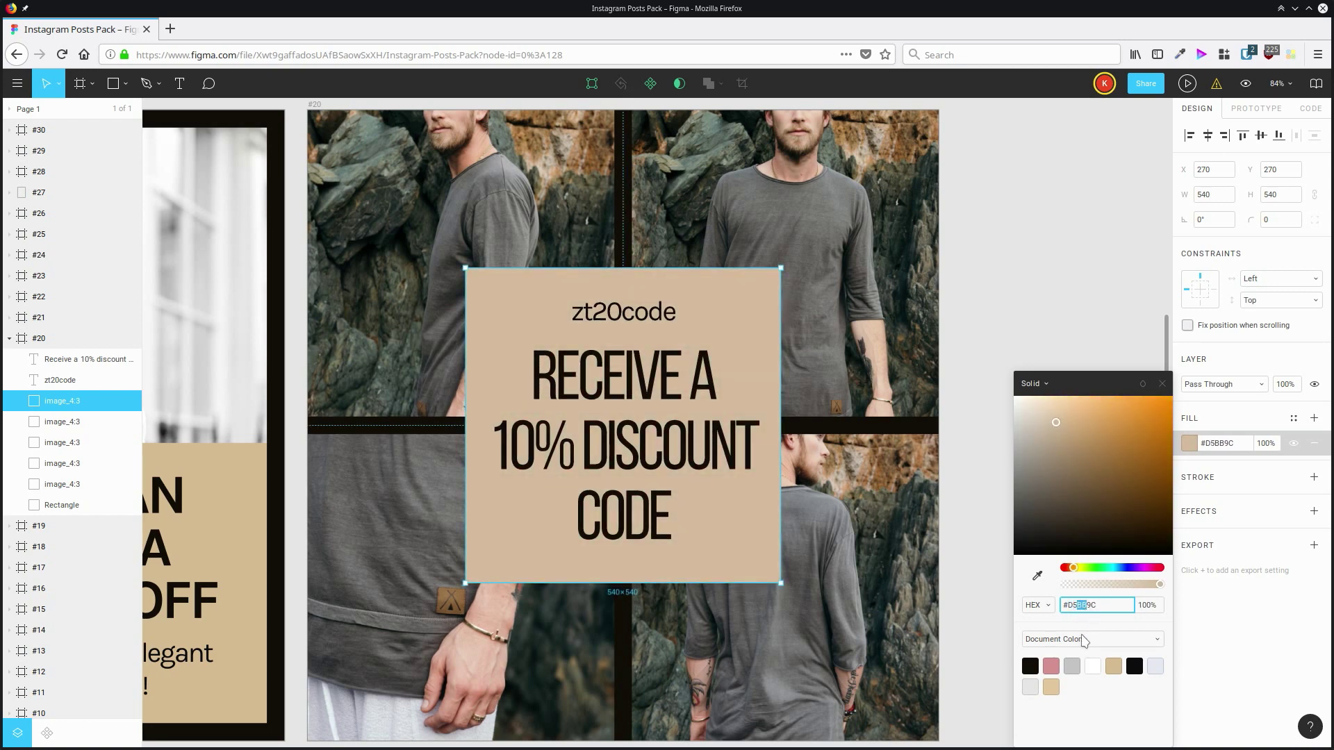
key("Down")
key("Down")
key("Down")
key("Down")
key("Down")
key("Down")
key("Down")
key("Down")
key("Down")
key("Down")
key("Down")
key("Down")
key("Down")
key("Down")
key("Down")
key("Down")
key("Down")
key("Down")
key("Down")
key("Down")
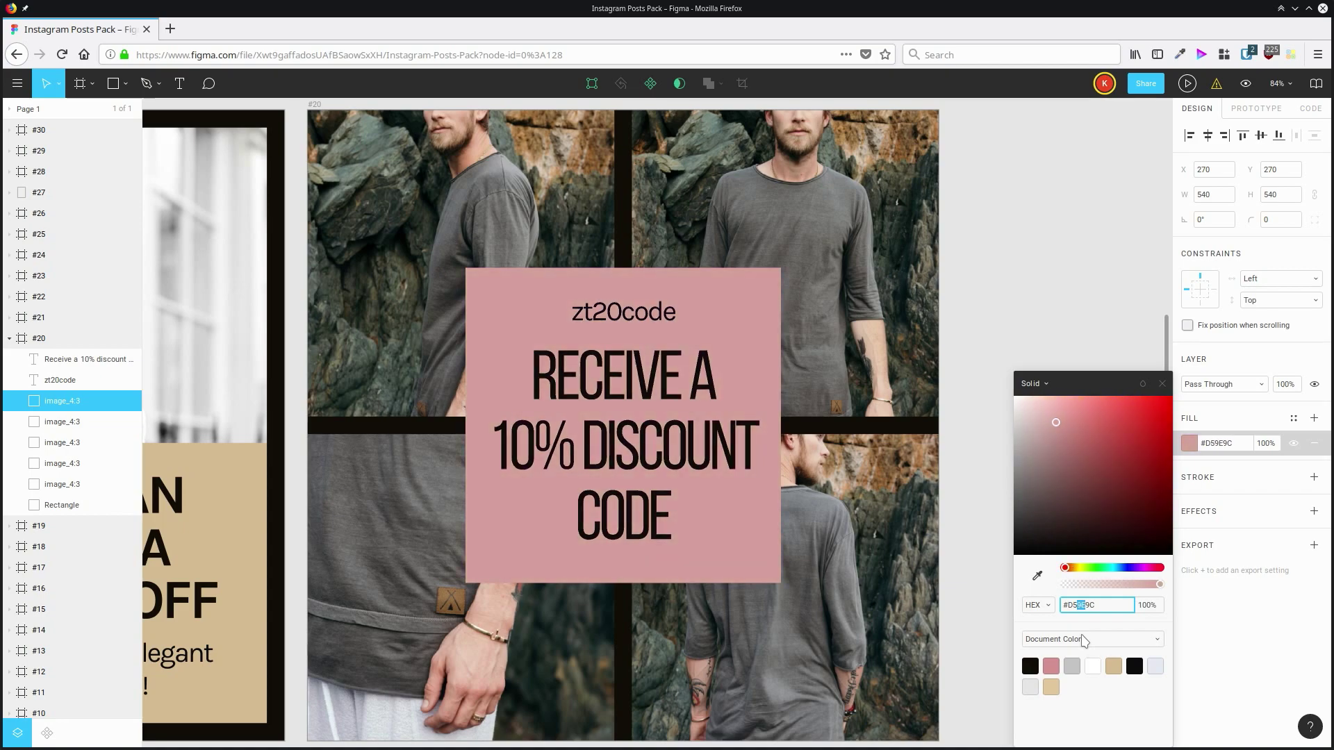